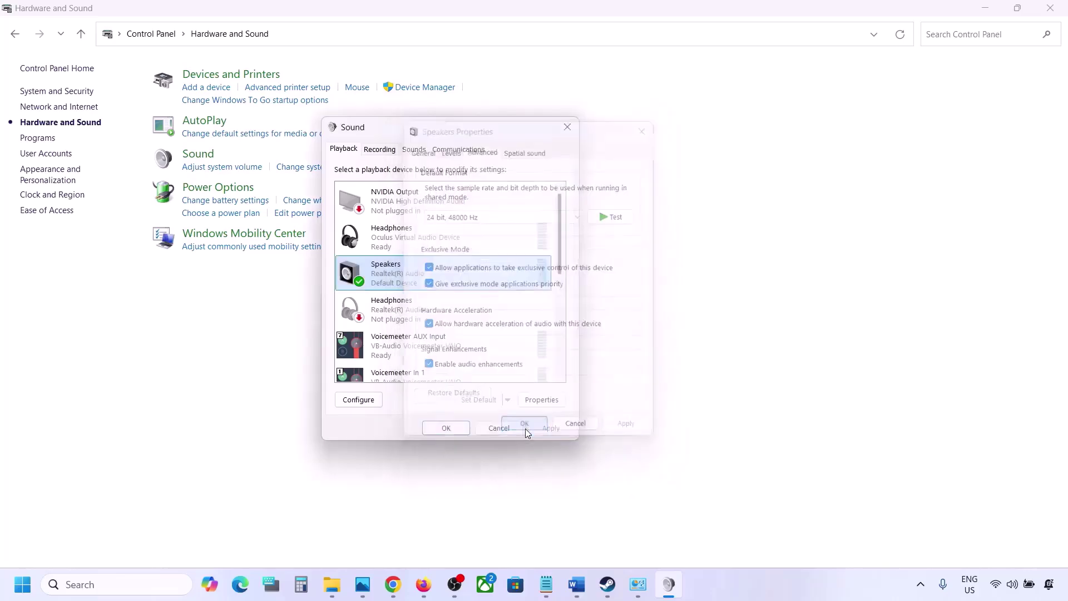
Accept the Sound dialog, switch to Word and review Step 5 on the controller and Step 6 on turning off spatial sound
{"action": "left_click", "coordinate": [449, 431]}
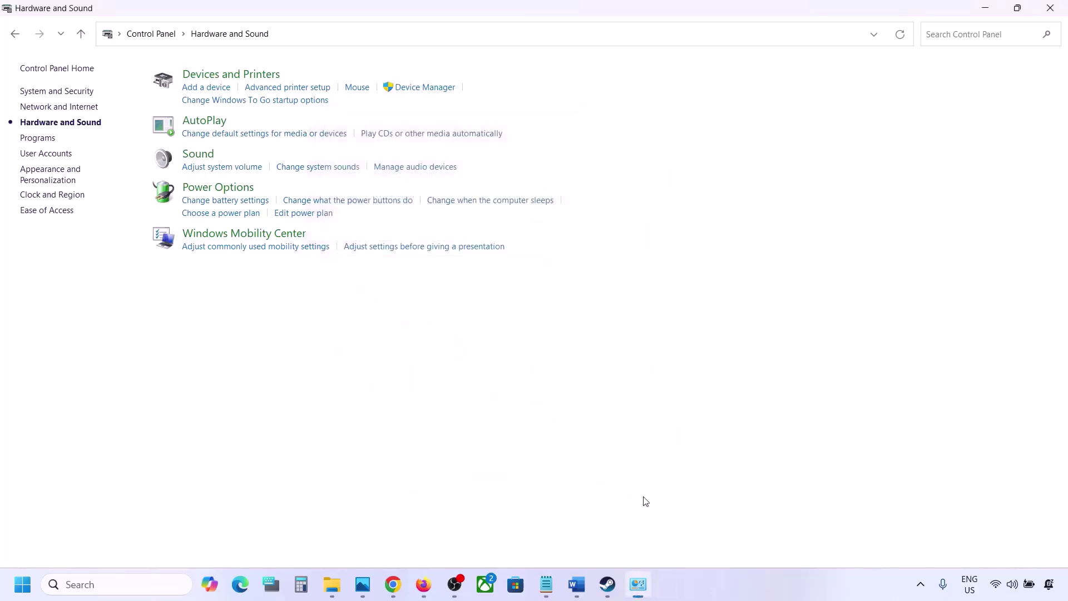
{"action": "left_click", "coordinate": [577, 584]}
{"action": "scroll", "coordinate": [441, 352], "scroll_direction": "down", "scroll_amount": 5}
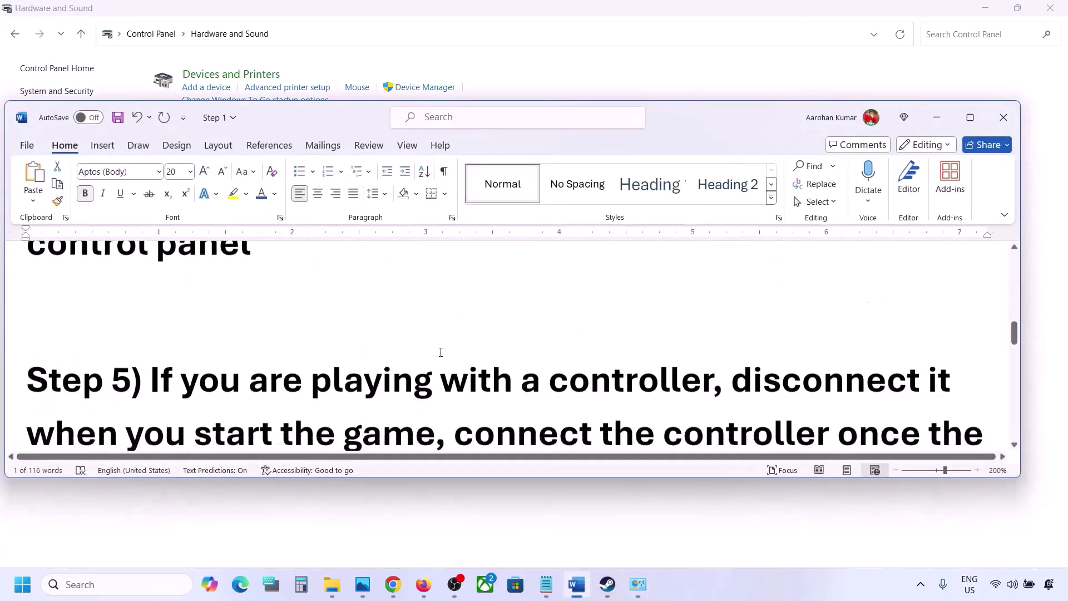
{"action": "left_click_drag", "start_coordinate": [173, 308], "coordinate": [375, 397]}
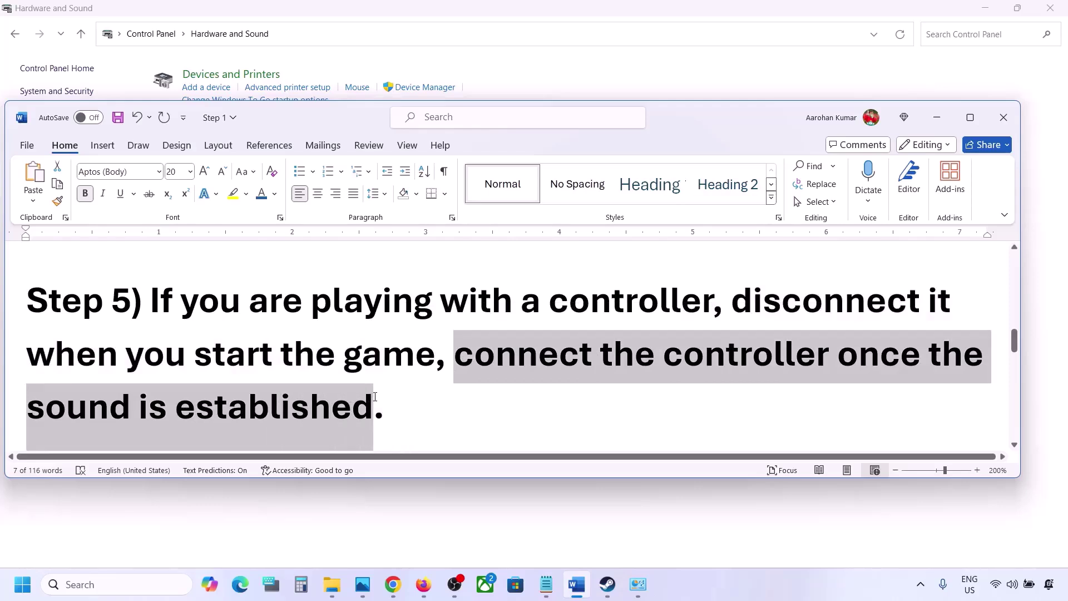
{"action": "left_click", "coordinate": [375, 396]}
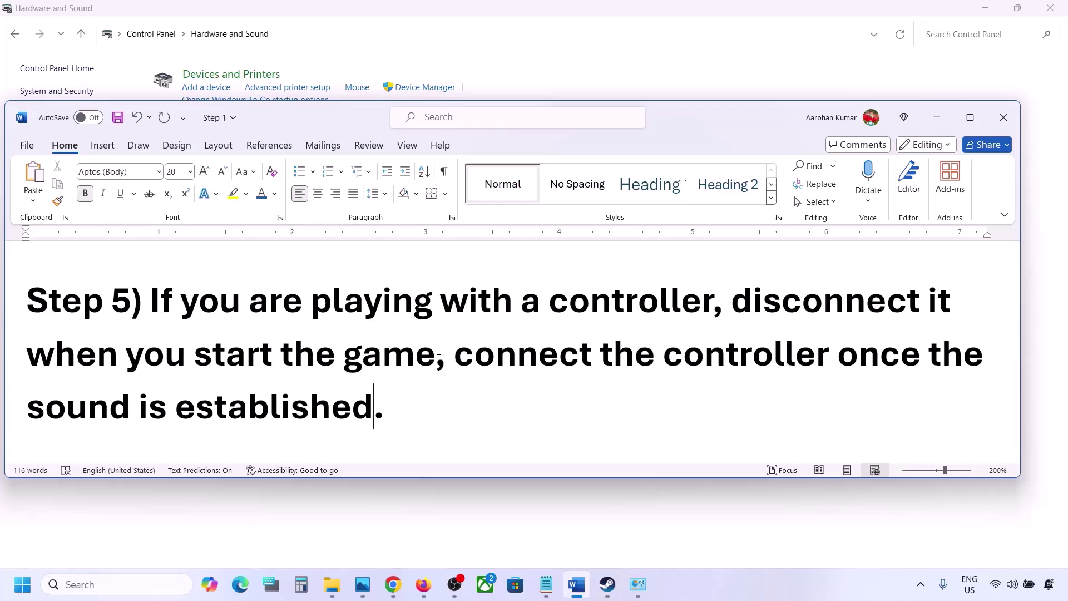
{"action": "scroll", "coordinate": [439, 359], "scroll_direction": "down", "scroll_amount": 4}
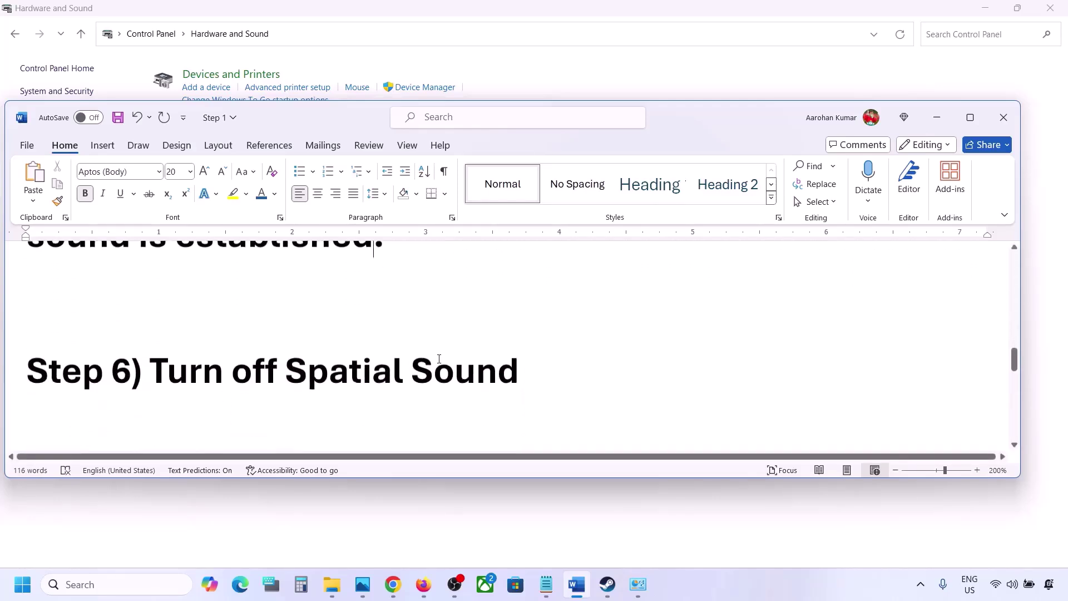
{"action": "left_click_drag", "start_coordinate": [171, 373], "coordinate": [506, 356]}
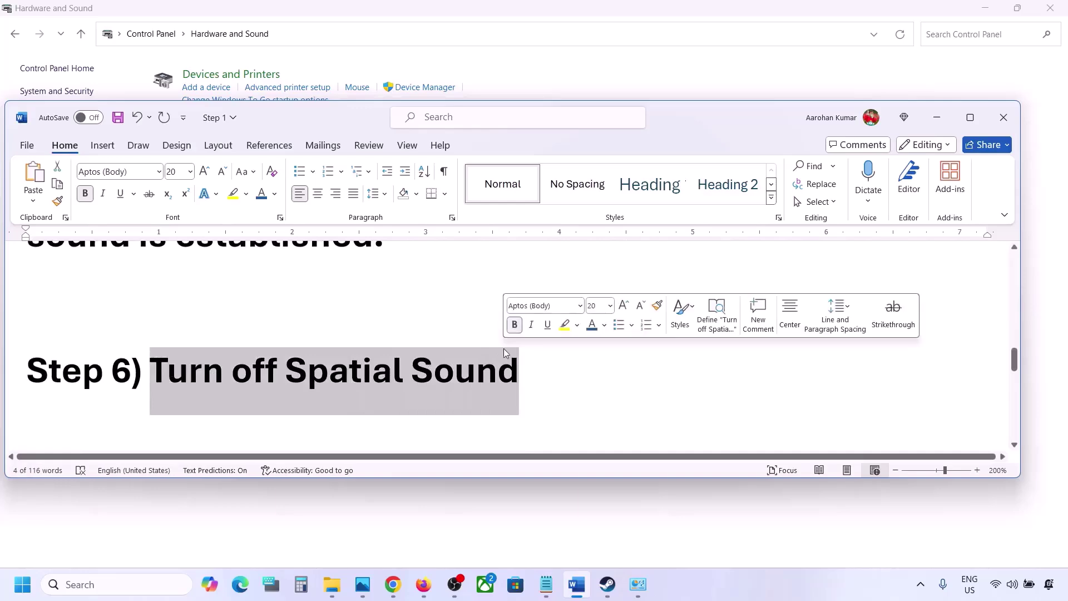
Search Windows for "control", launch Control Panel and open the Sound settings under Hardware and Sound
{"action": "left_click", "coordinate": [105, 584]}
{"action": "type", "text": "control"}
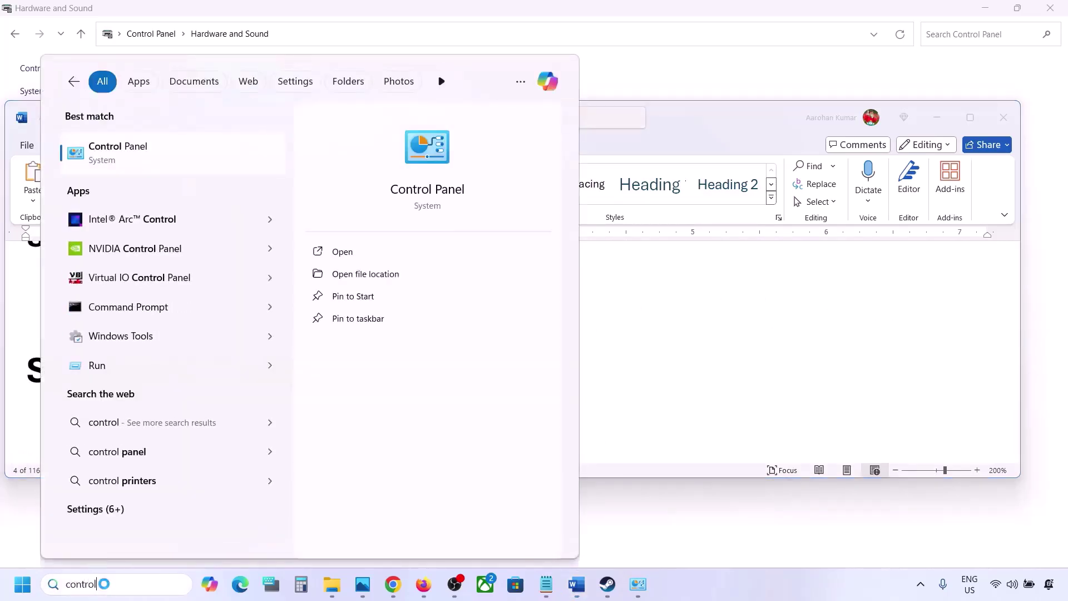
{"action": "key", "text": "Return"}
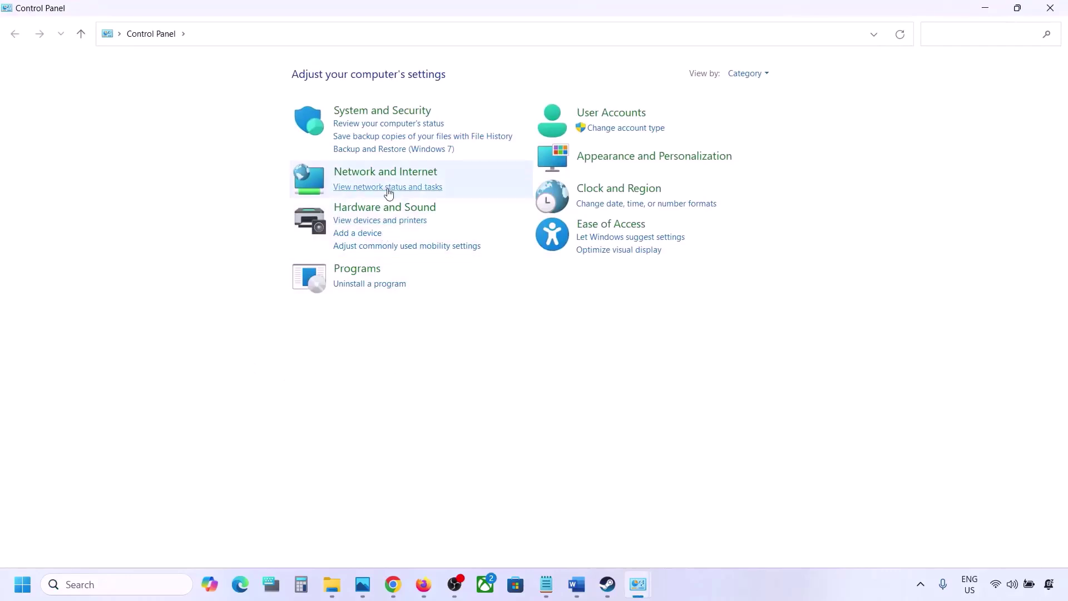
{"action": "left_click", "coordinate": [376, 207]}
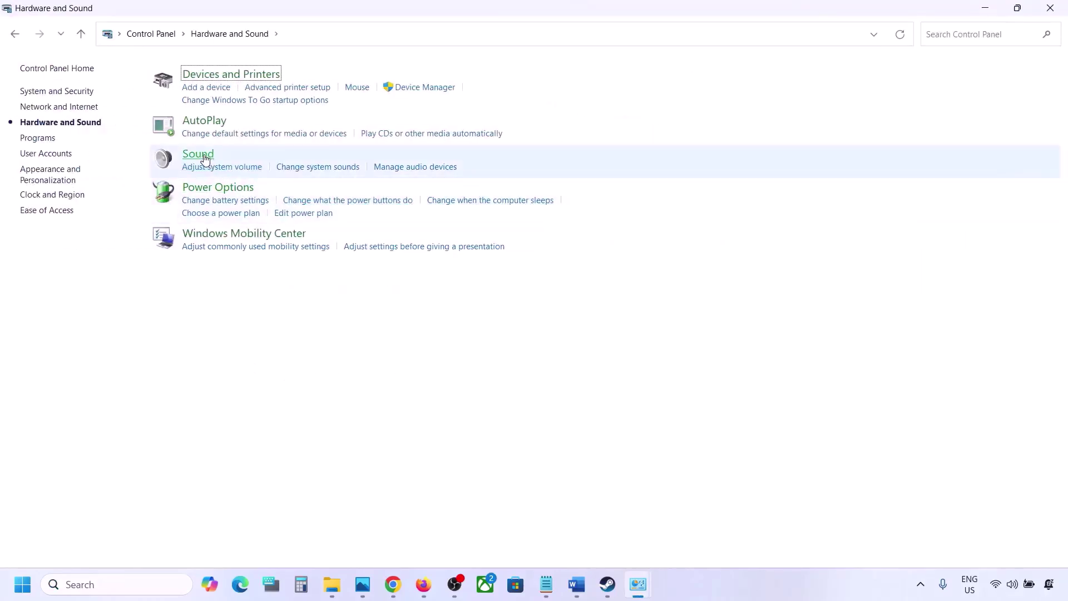
{"action": "left_click", "coordinate": [205, 160]}
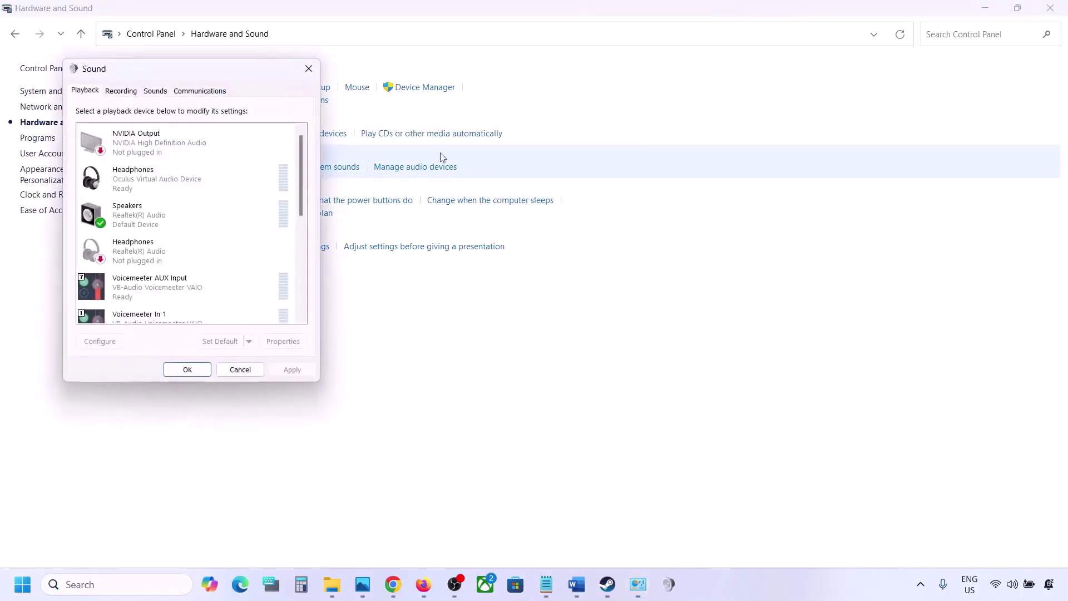
{"action": "left_click_drag", "start_coordinate": [212, 75], "coordinate": [460, 123]}
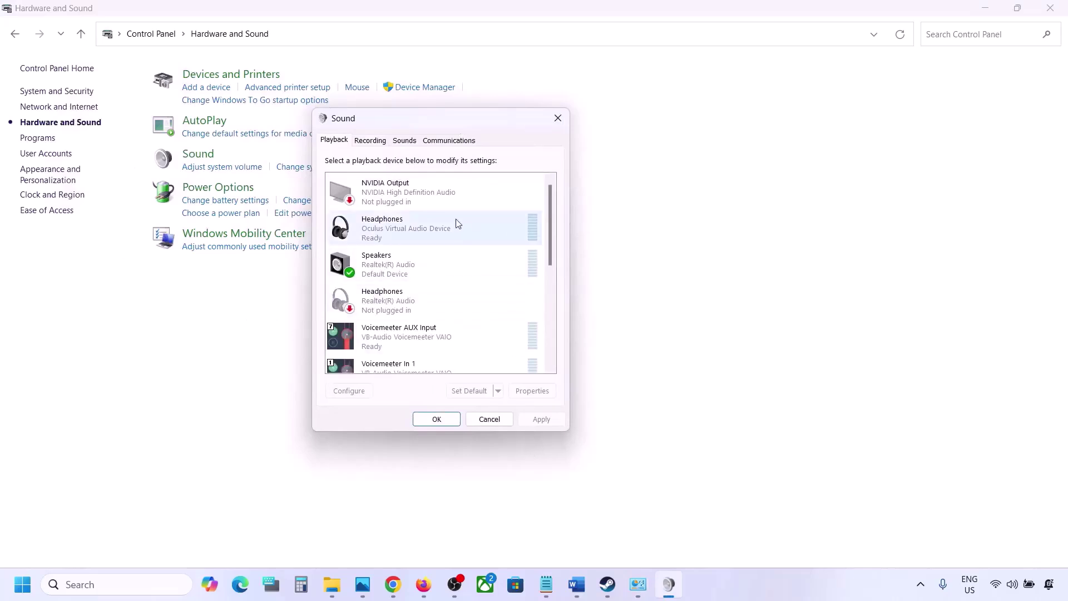
Set the spatial sound format of the default Realtek speakers to Off, apply it and accept both dialogs
{"action": "left_click", "coordinate": [395, 271]}
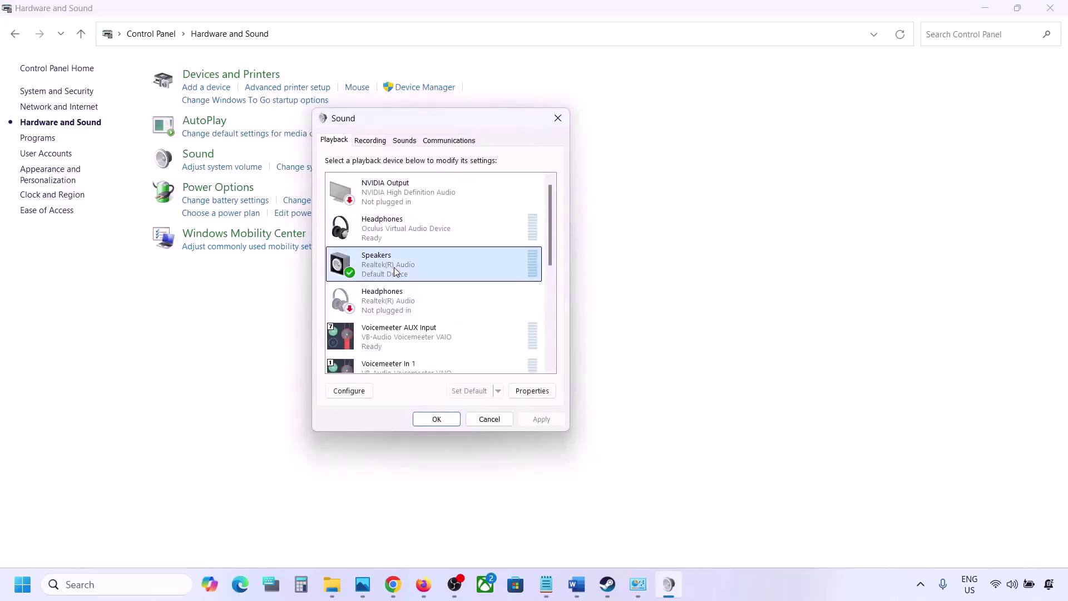
{"action": "right_click", "coordinate": [410, 265]}
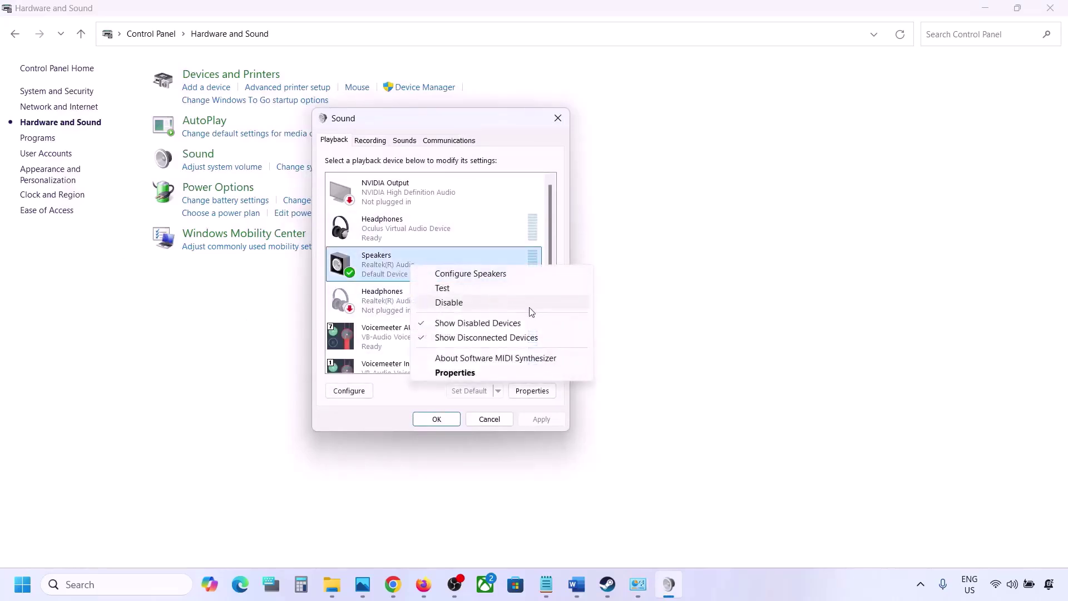
{"action": "left_click", "coordinate": [455, 373]}
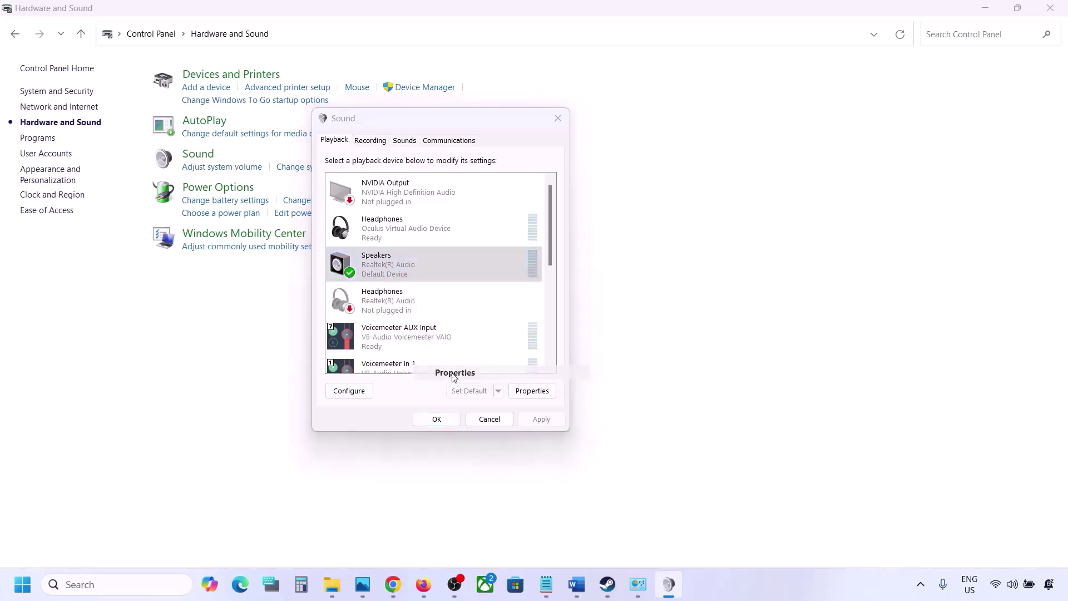
{"action": "left_click", "coordinate": [465, 193]}
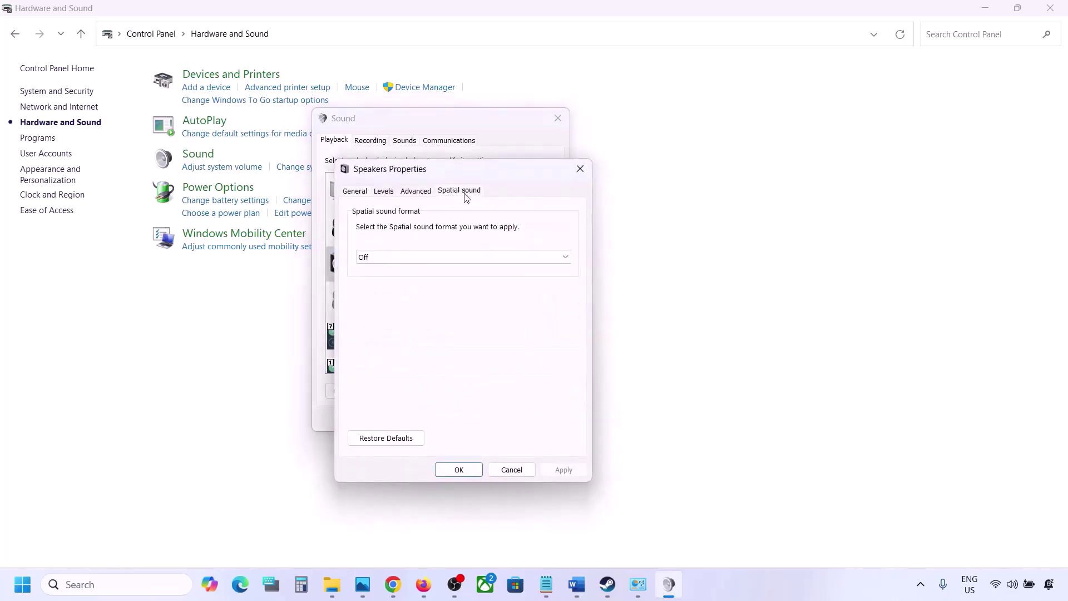
{"action": "left_click", "coordinate": [393, 257]}
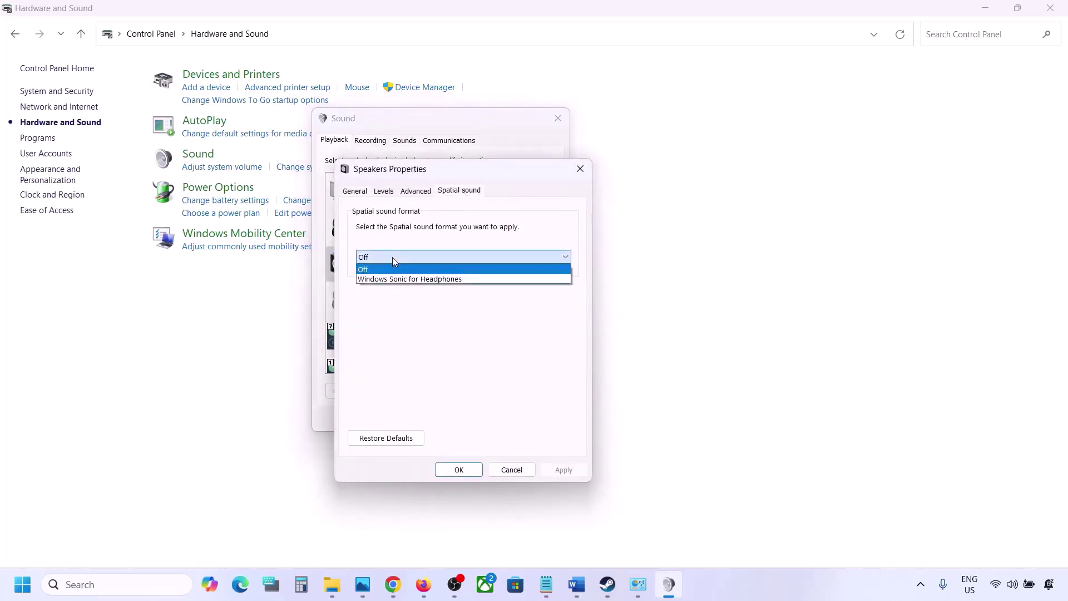
{"action": "left_click", "coordinate": [368, 271]}
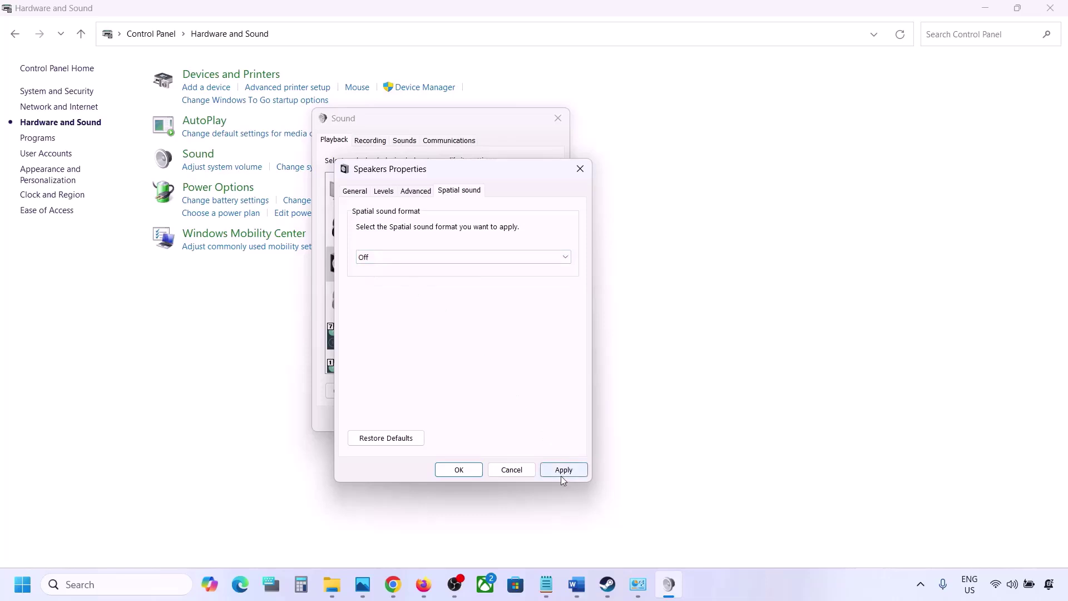
{"action": "left_click", "coordinate": [562, 473]}
{"action": "left_click", "coordinate": [465, 471]}
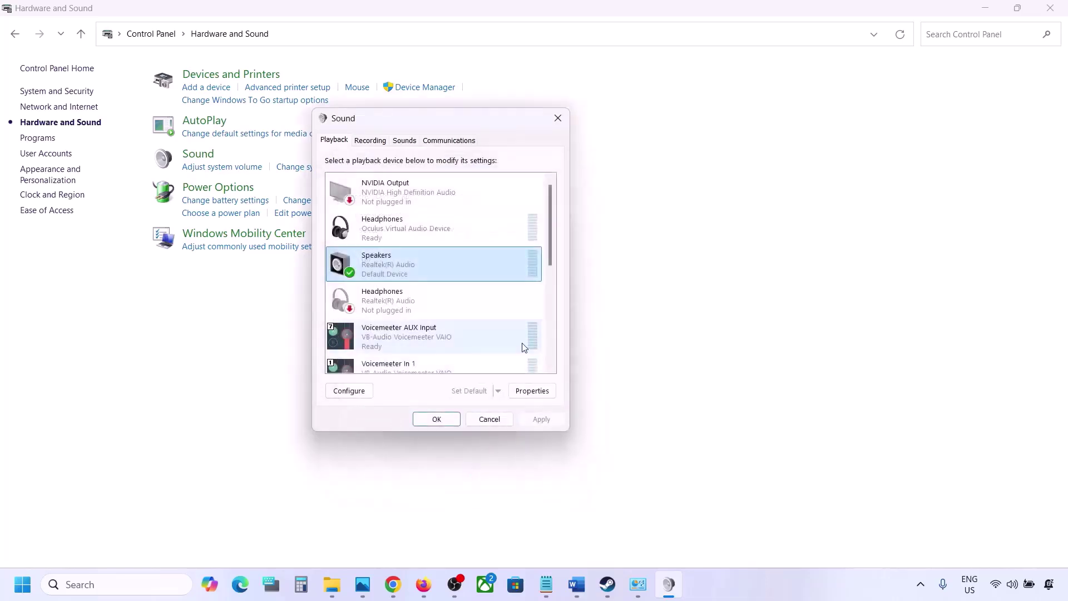
{"action": "left_click", "coordinate": [448, 420]}
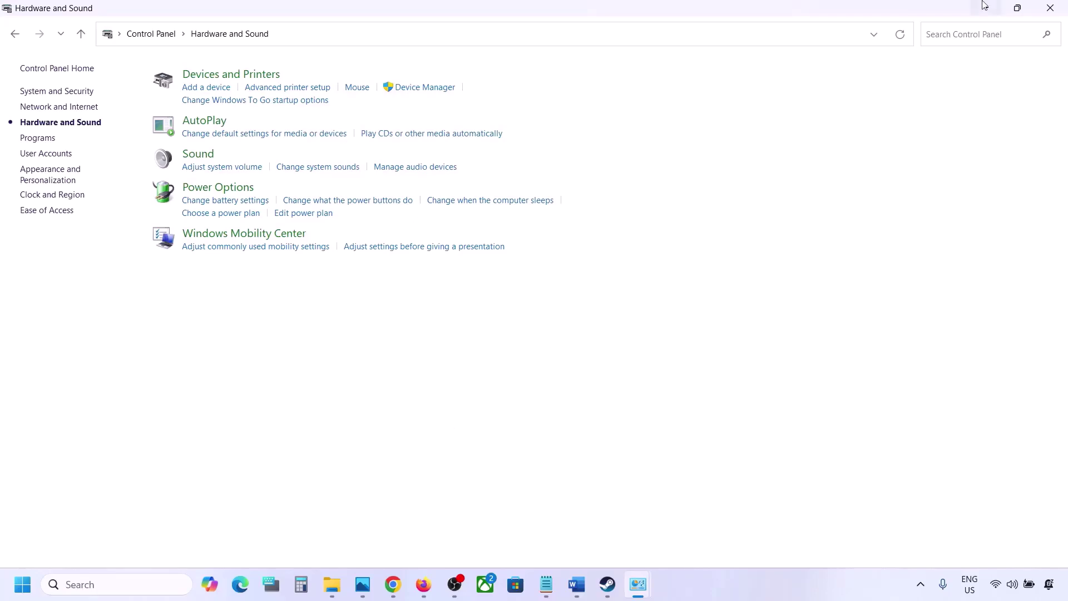
Close the Control Panel window and review Step 7 in the maximized Word document, on disabling Oculus and Voicemeeter audio devices
{"action": "left_click", "coordinate": [1051, 7]}
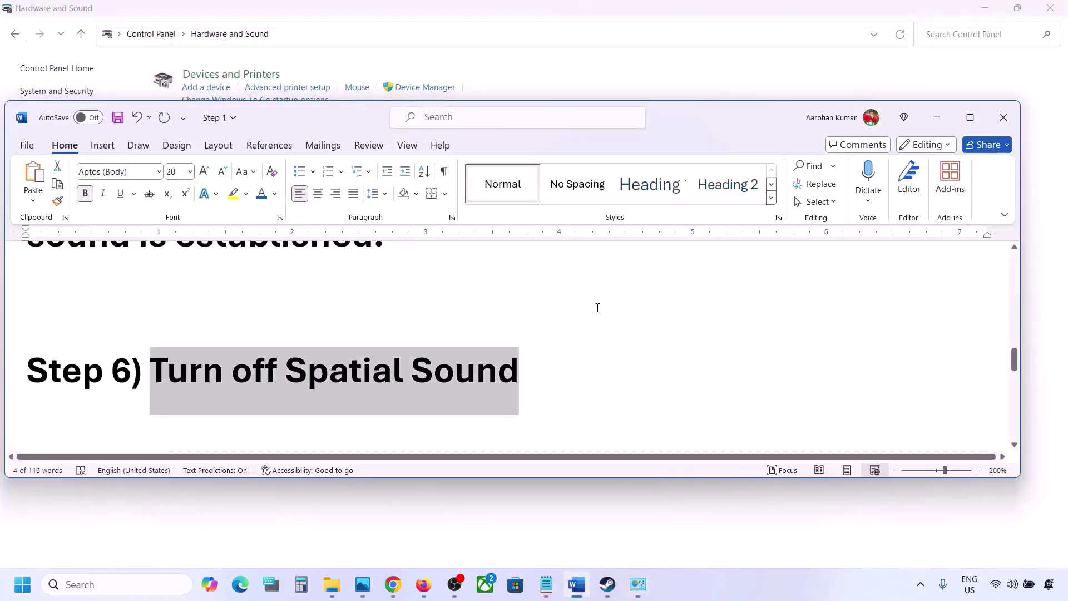
{"action": "scroll", "coordinate": [489, 372], "scroll_direction": "down", "scroll_amount": 3}
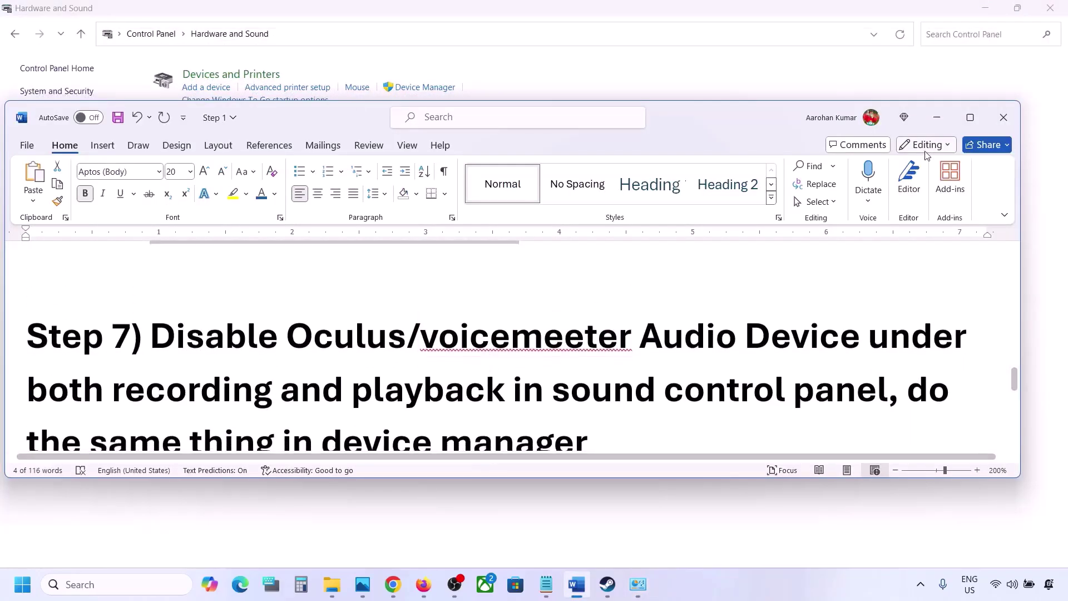
{"action": "left_click", "coordinate": [969, 118]}
{"action": "scroll", "coordinate": [282, 359], "scroll_direction": "up", "scroll_amount": 2}
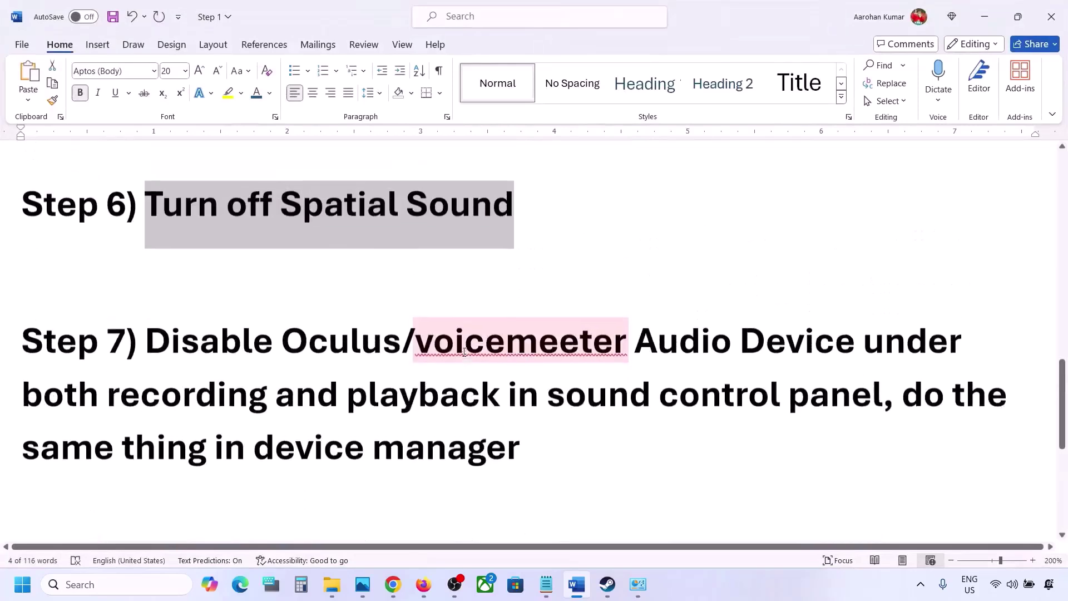
{"action": "left_click_drag", "start_coordinate": [283, 354], "coordinate": [530, 359]}
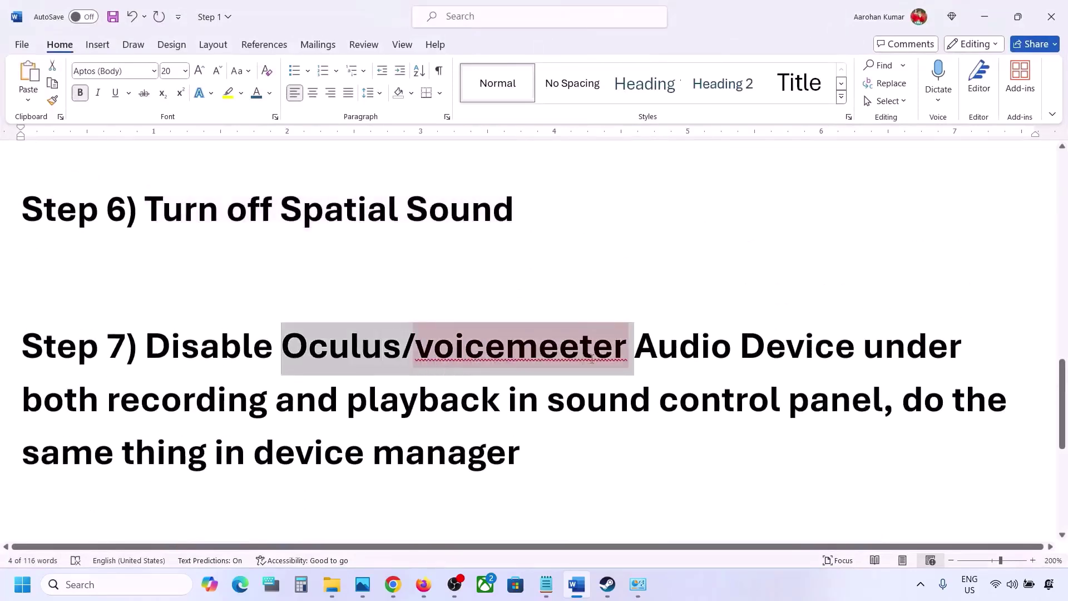
{"action": "left_click", "coordinate": [683, 353]}
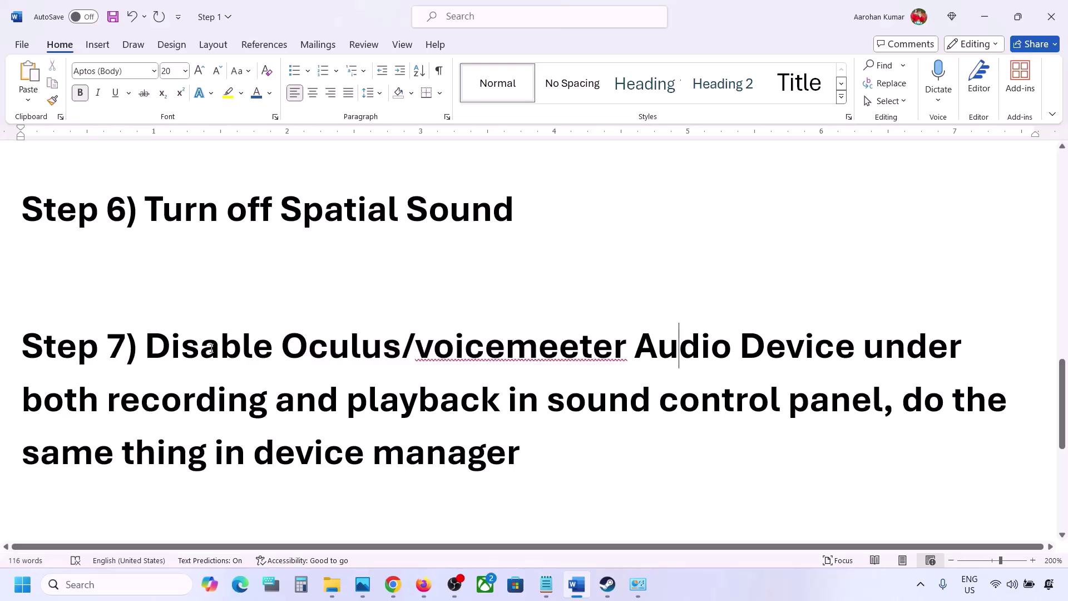
{"action": "left_click_drag", "start_coordinate": [172, 345], "coordinate": [727, 422]}
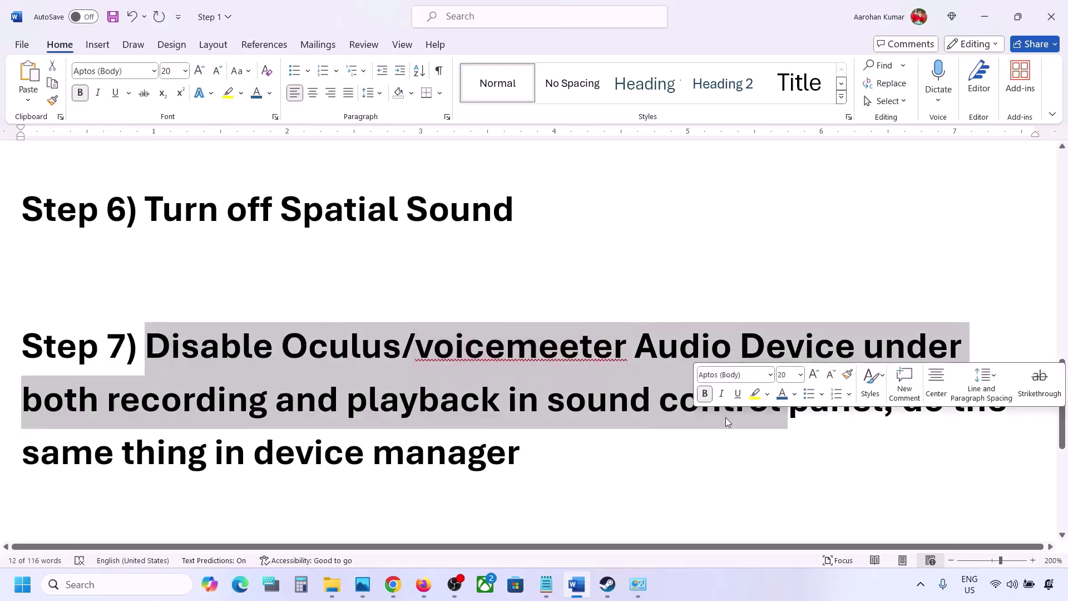
{"action": "left_click_drag", "start_coordinate": [137, 453], "coordinate": [520, 456]}
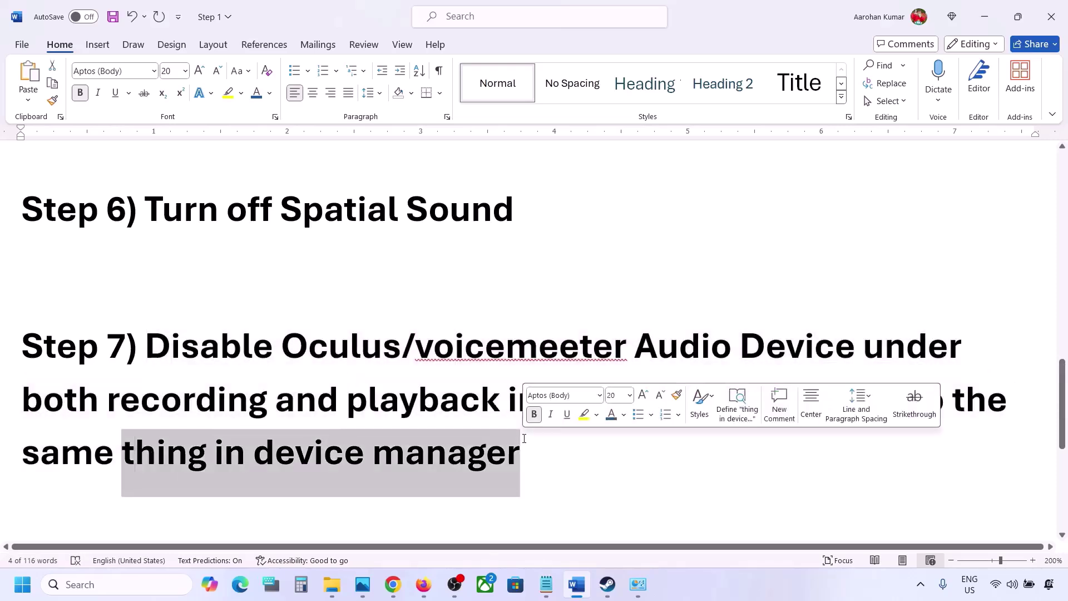
Launch Control Panel again and reopen the Hardware and Sound category's Sound settings
{"action": "left_click", "coordinate": [109, 579]}
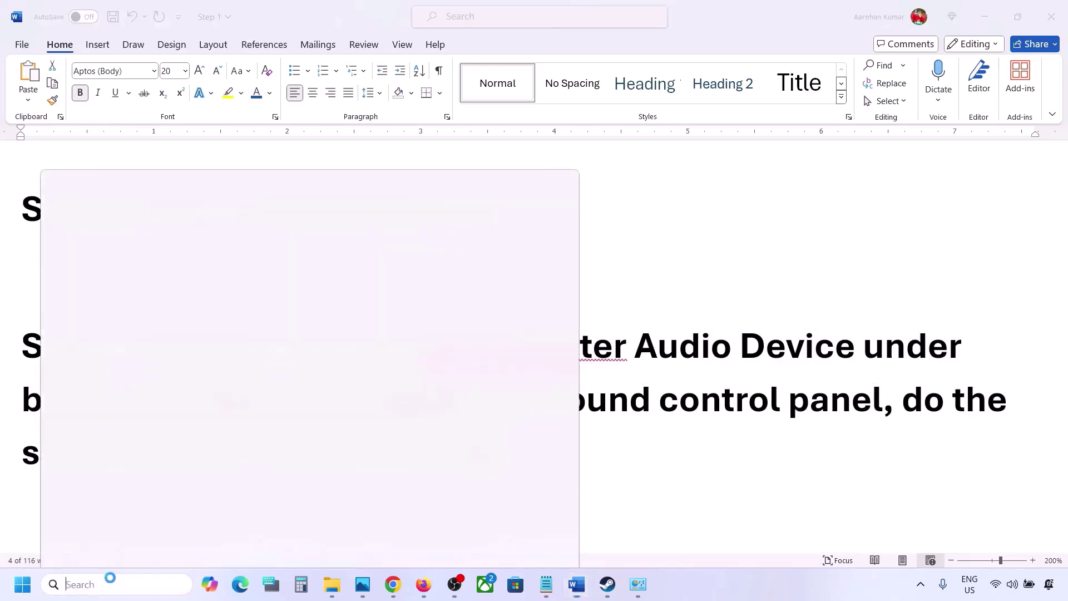
{"action": "type", "text": "control"}
{"action": "key", "text": "Return"}
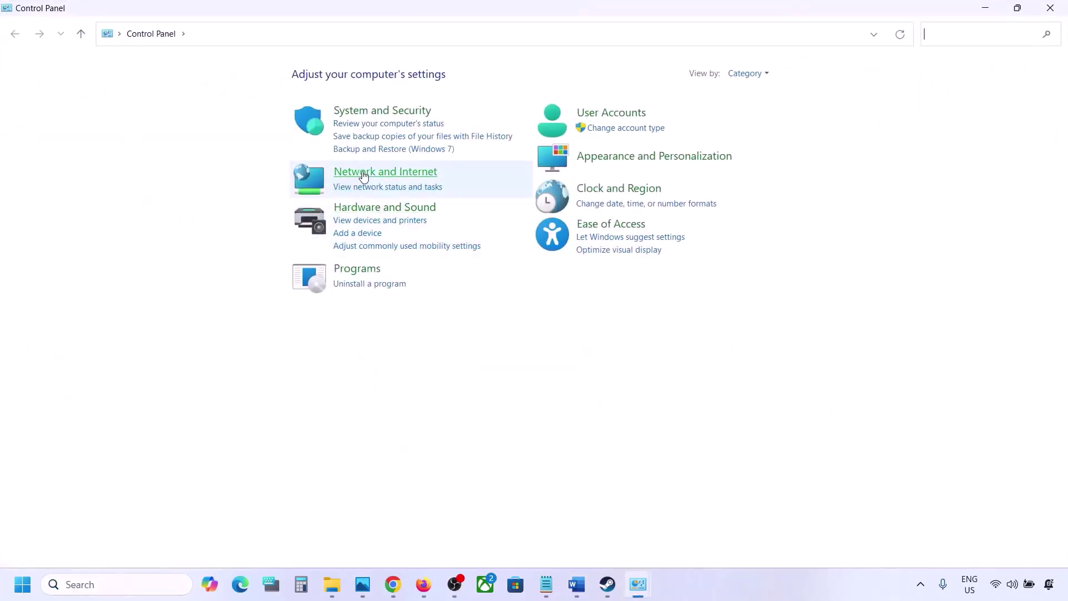
{"action": "left_click", "coordinate": [362, 210]}
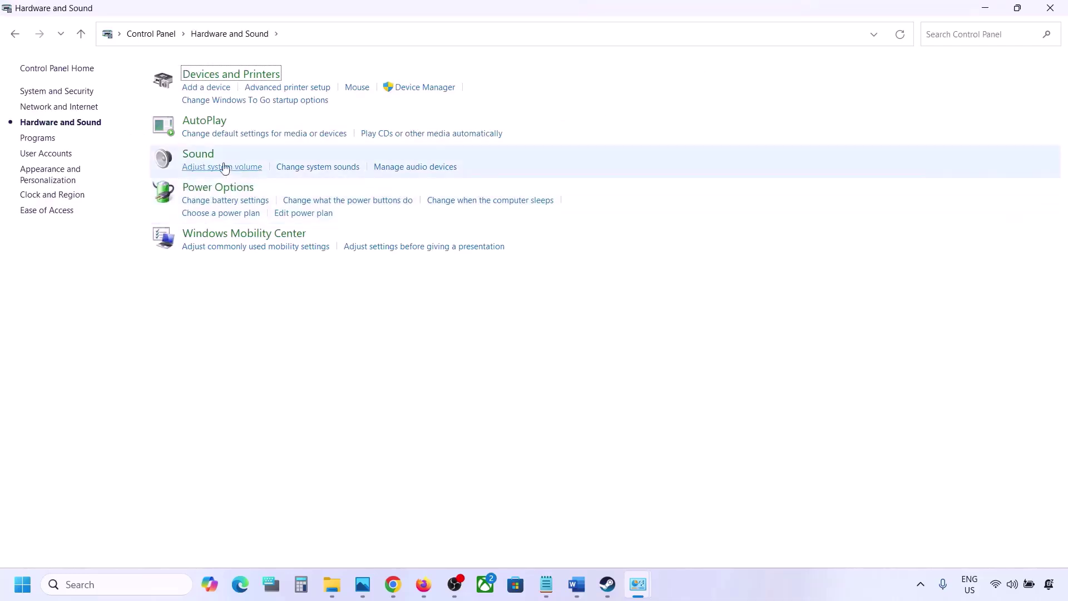
{"action": "left_click", "coordinate": [207, 157]}
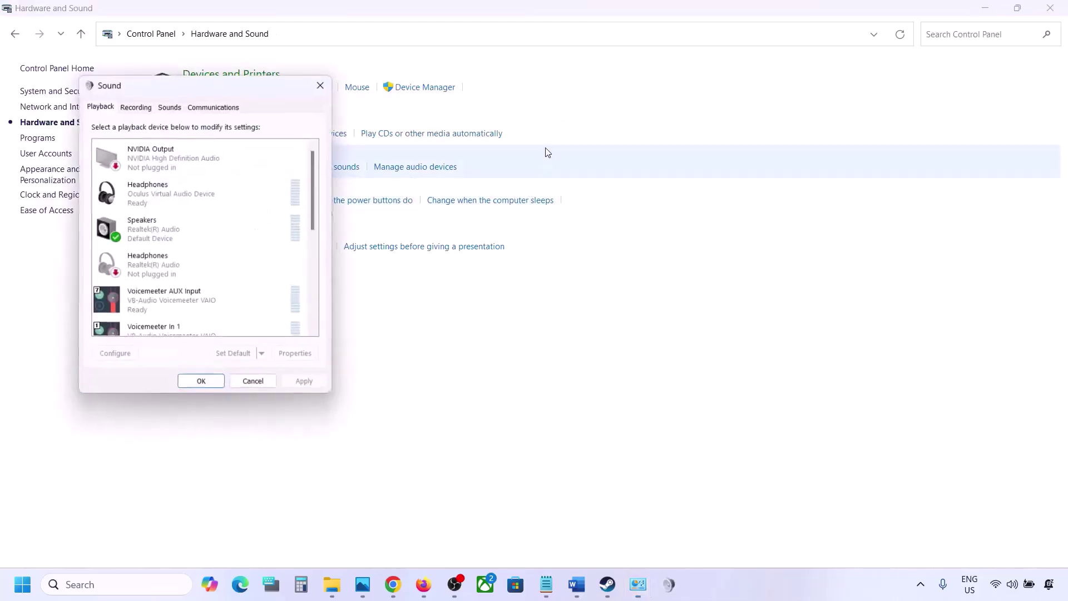
{"action": "left_click_drag", "start_coordinate": [214, 92], "coordinate": [627, 118]}
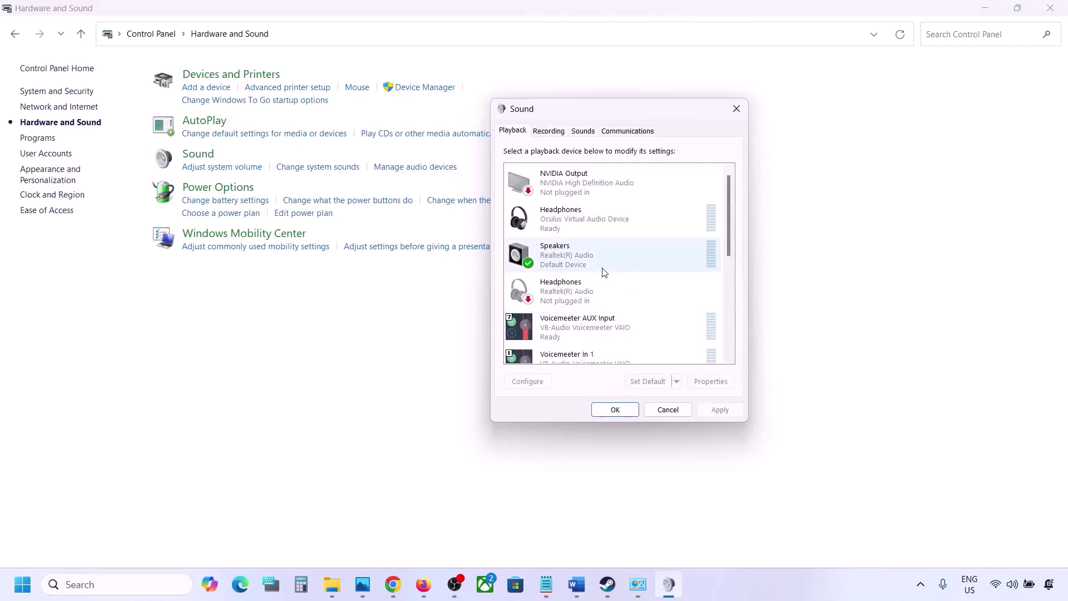
Disable the Oculus Virtual Audio Device headphones in the list of playback devices
{"action": "scroll", "coordinate": [603, 269], "scroll_direction": "down", "scroll_amount": 3}
{"action": "scroll", "coordinate": [604, 272], "scroll_direction": "down", "scroll_amount": 1}
{"action": "scroll", "coordinate": [605, 272], "scroll_direction": "up", "scroll_amount": 4}
{"action": "left_click", "coordinate": [594, 258]}
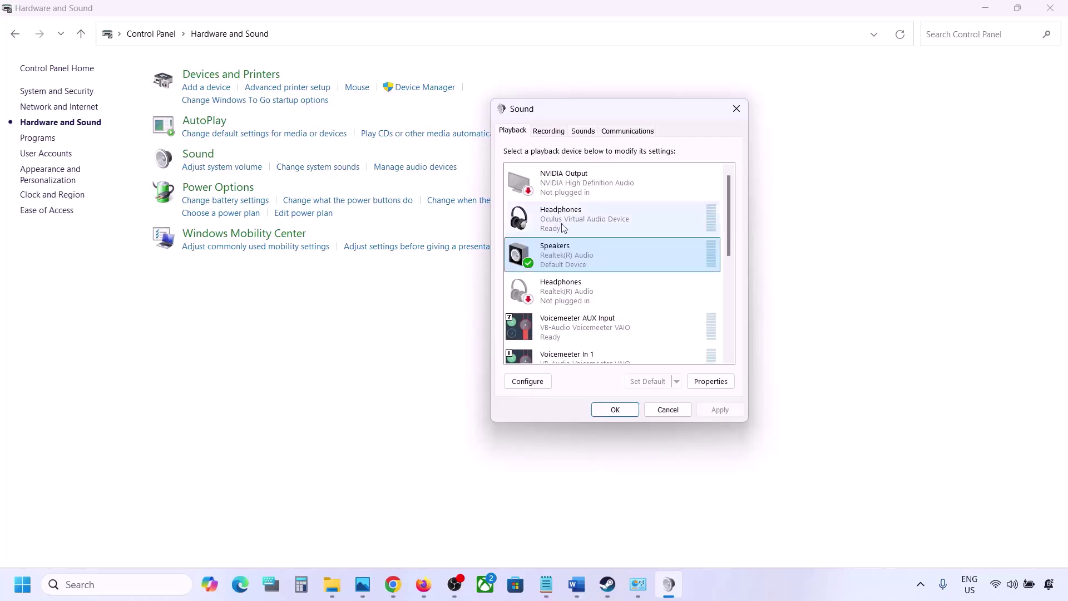
{"action": "scroll", "coordinate": [584, 342], "scroll_direction": "down", "scroll_amount": 5}
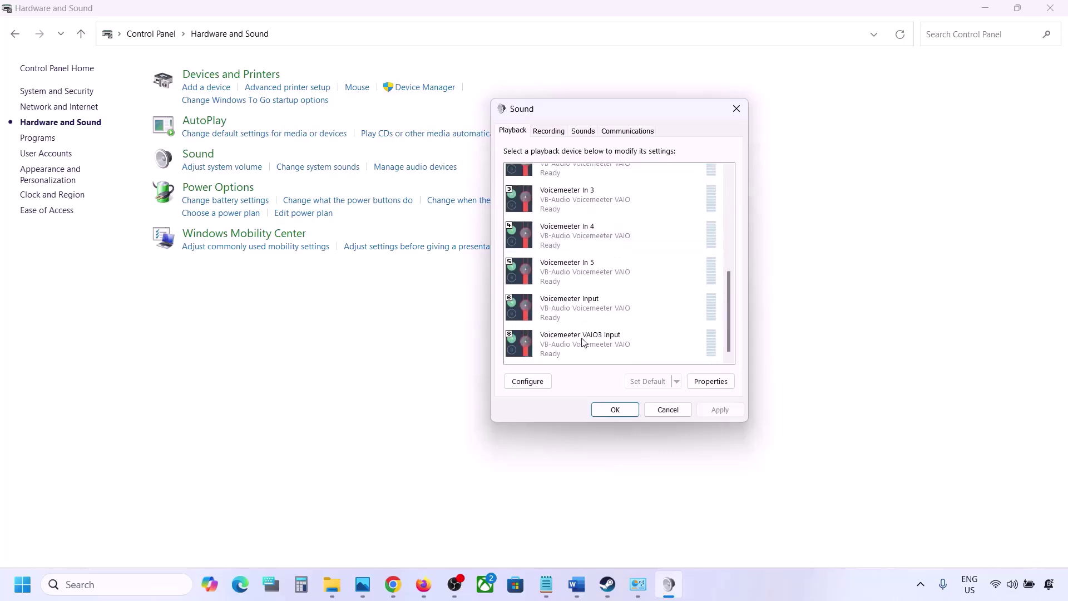
{"action": "scroll", "coordinate": [613, 306], "scroll_direction": "up", "scroll_amount": 5}
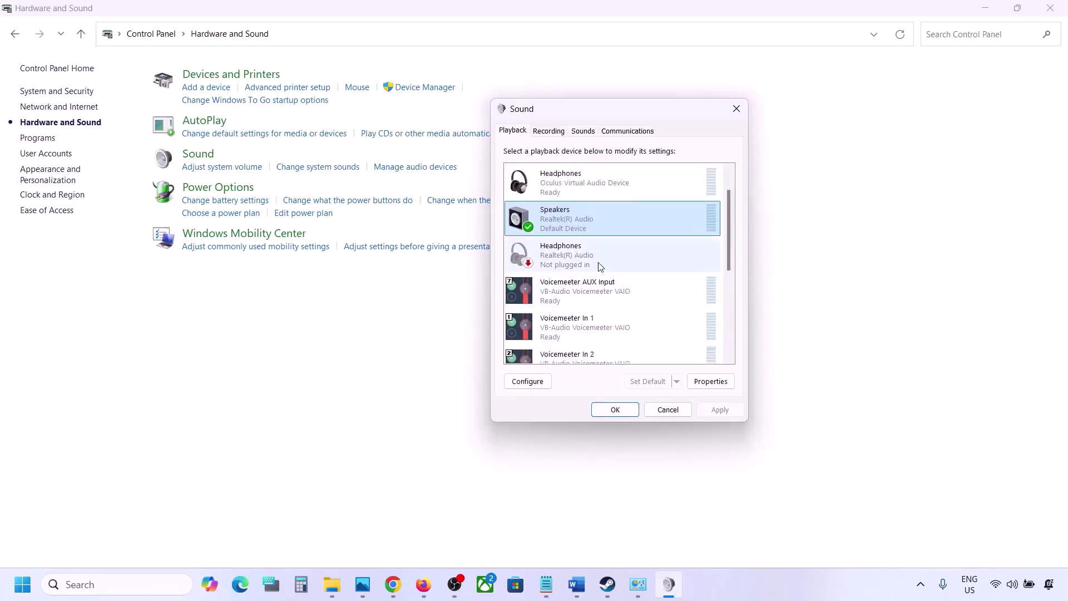
{"action": "scroll", "coordinate": [596, 266], "scroll_direction": "up", "scroll_amount": 1}
{"action": "left_click", "coordinate": [564, 195]}
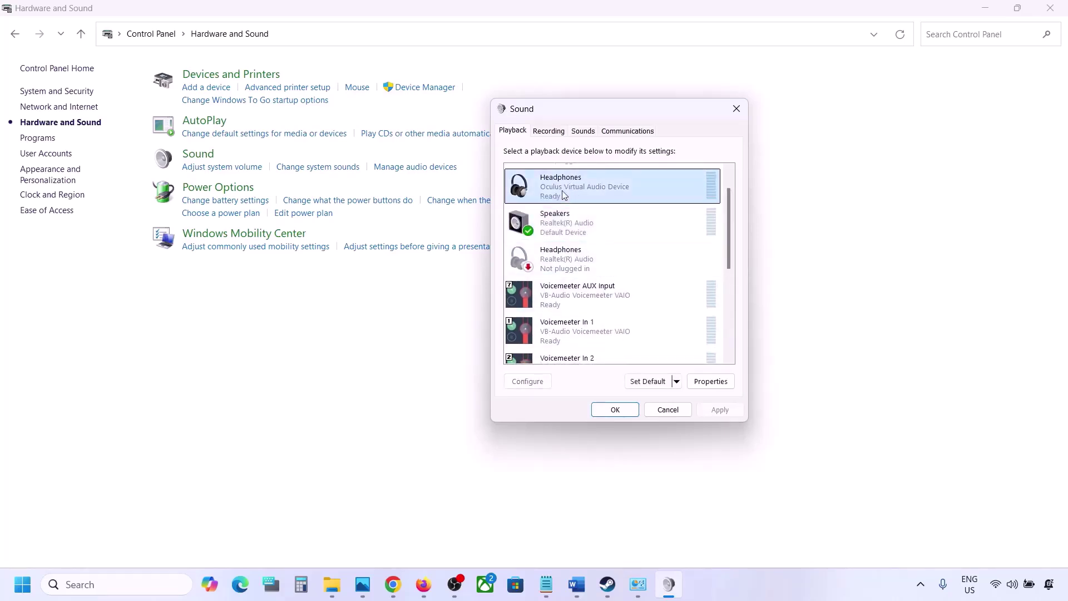
{"action": "right_click", "coordinate": [571, 191]}
{"action": "left_click", "coordinate": [608, 210]}
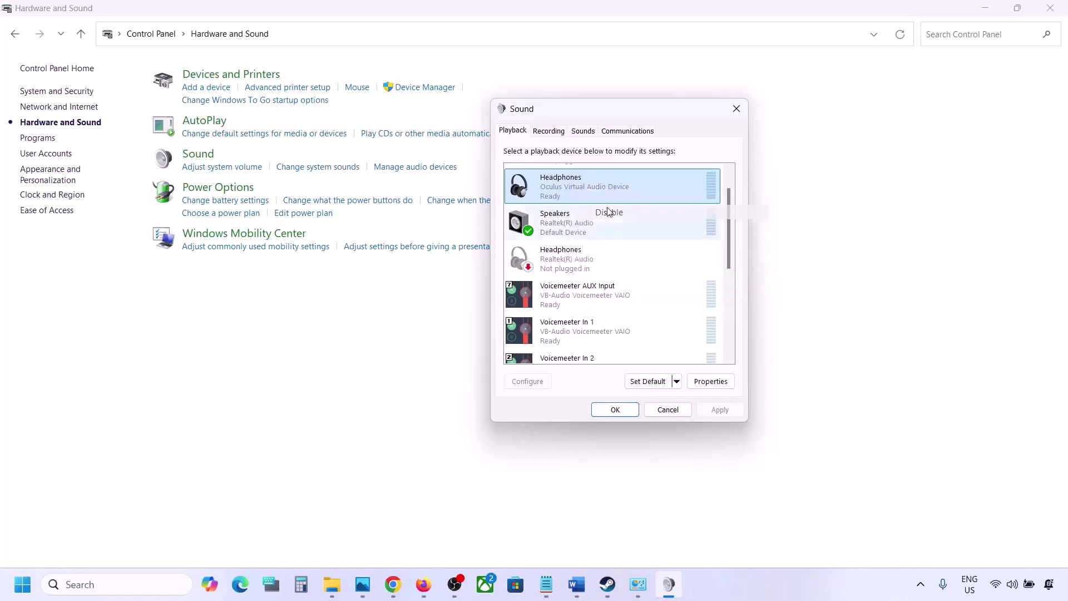
{"action": "scroll", "coordinate": [594, 240], "scroll_direction": "down", "scroll_amount": 2}
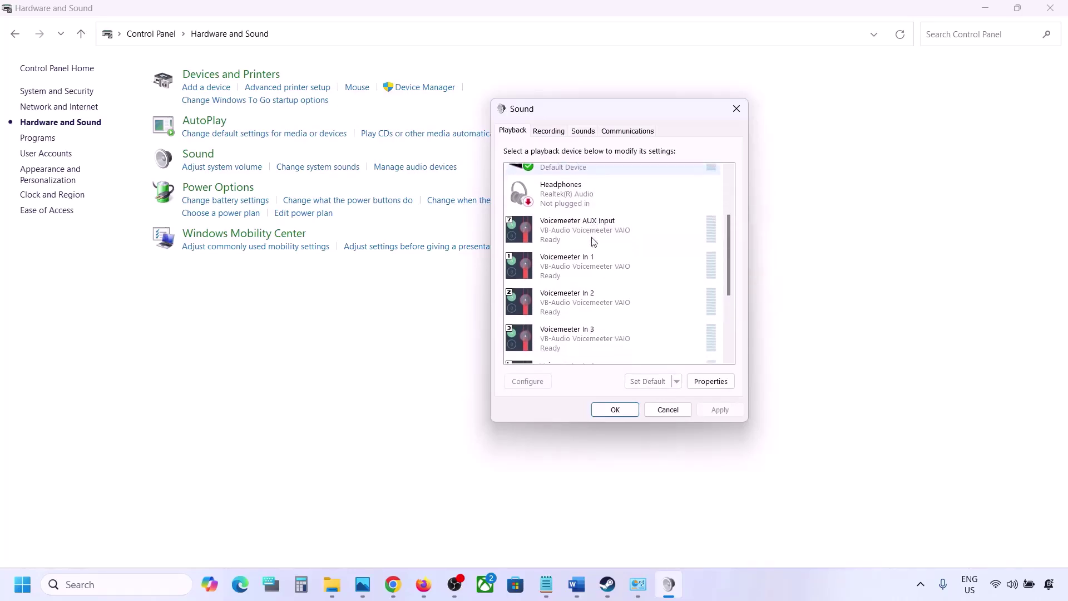
{"action": "scroll", "coordinate": [594, 241], "scroll_direction": "up", "scroll_amount": 3}
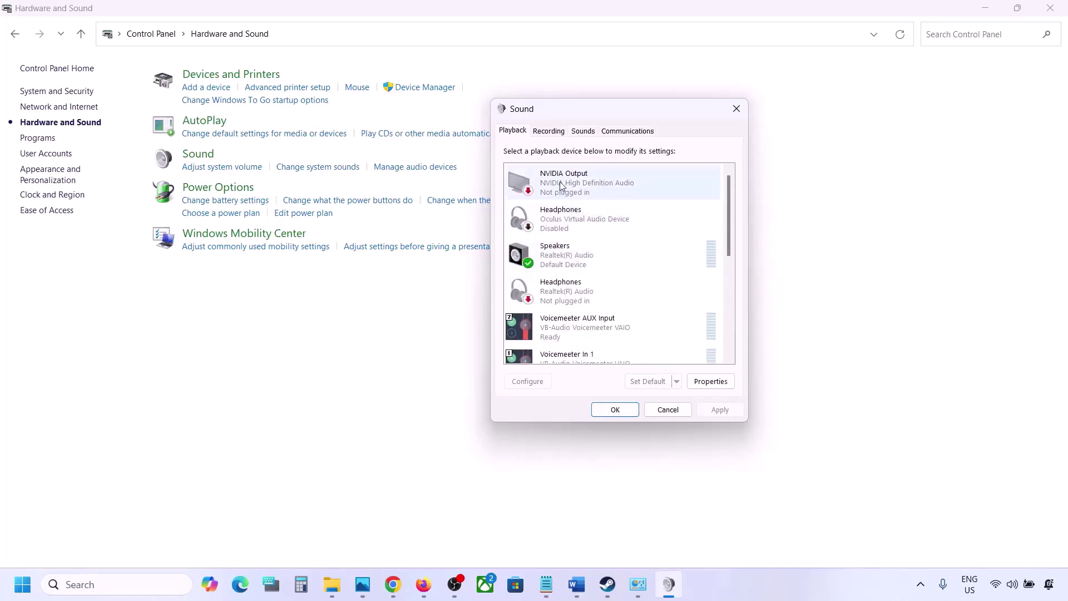
{"action": "right_click", "coordinate": [571, 210]}
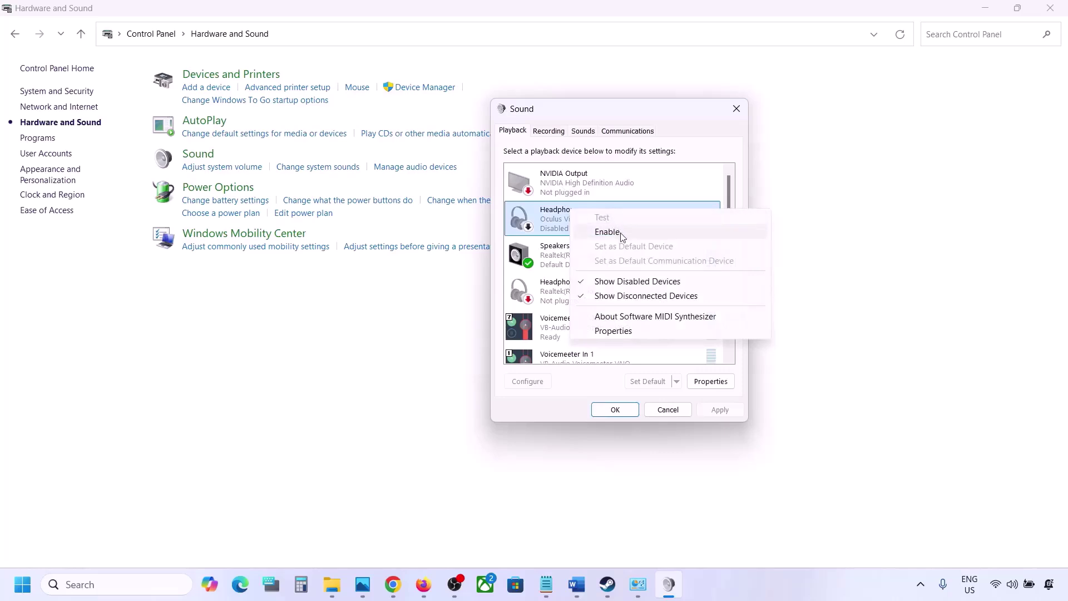
{"action": "left_click", "coordinate": [559, 232]}
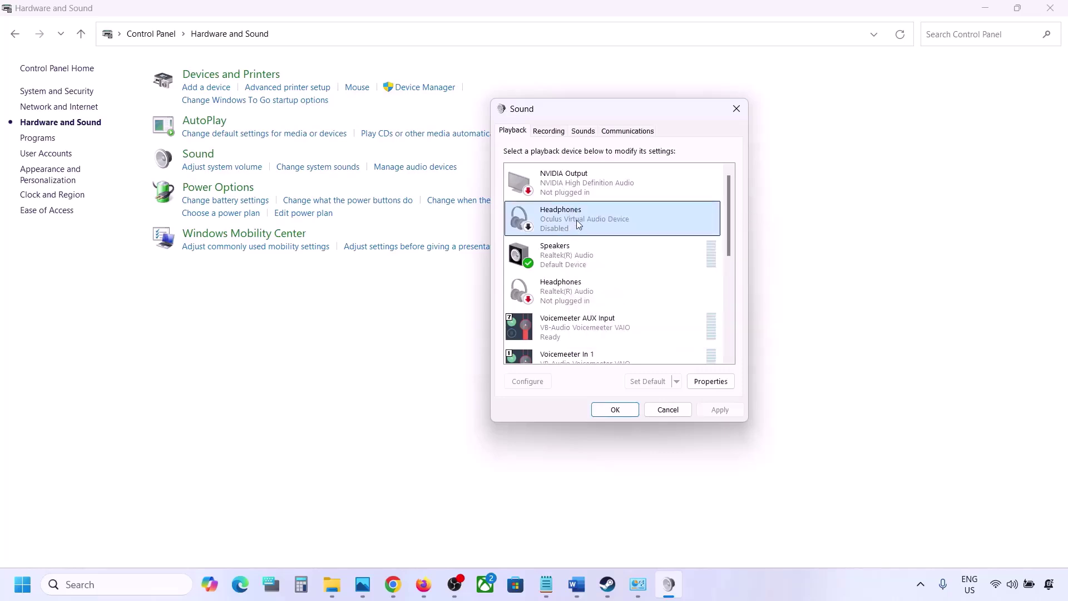
Disable the Voicemeeter AUX Input and Voicemeeter In 1 playback devices
{"action": "scroll", "coordinate": [572, 240], "scroll_direction": "down", "scroll_amount": 1}
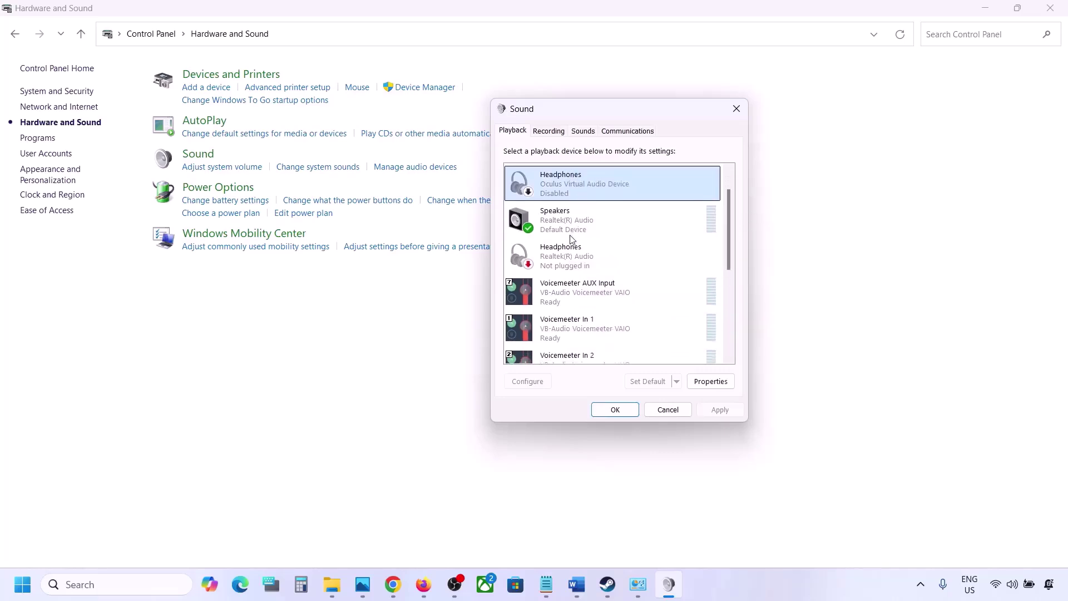
{"action": "left_click", "coordinate": [565, 257]}
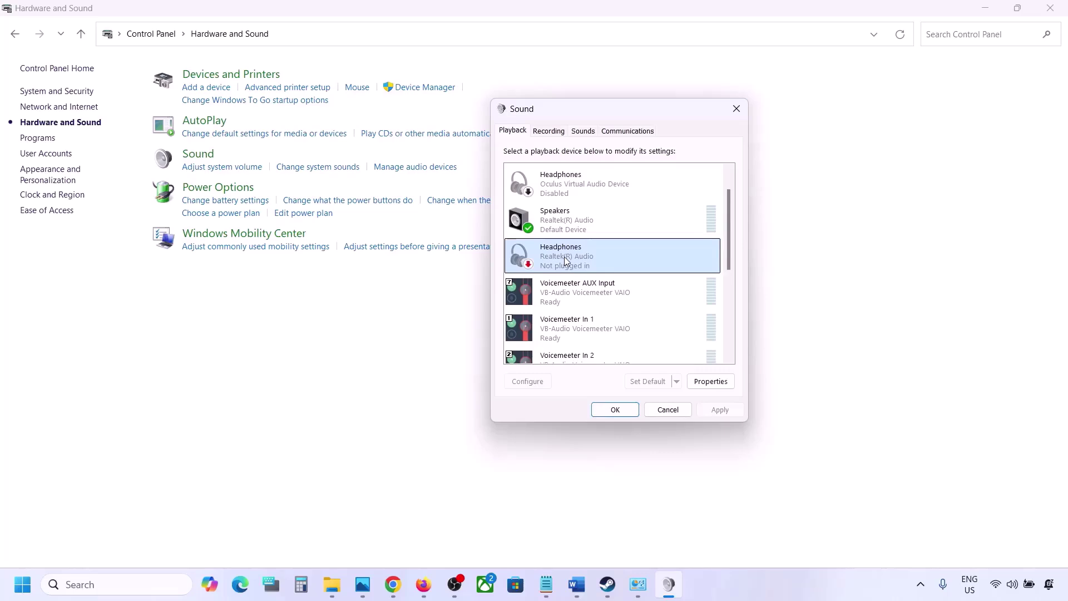
{"action": "scroll", "coordinate": [565, 256], "scroll_direction": "down", "scroll_amount": 1}
{"action": "left_click", "coordinate": [575, 266]}
{"action": "right_click", "coordinate": [575, 266]}
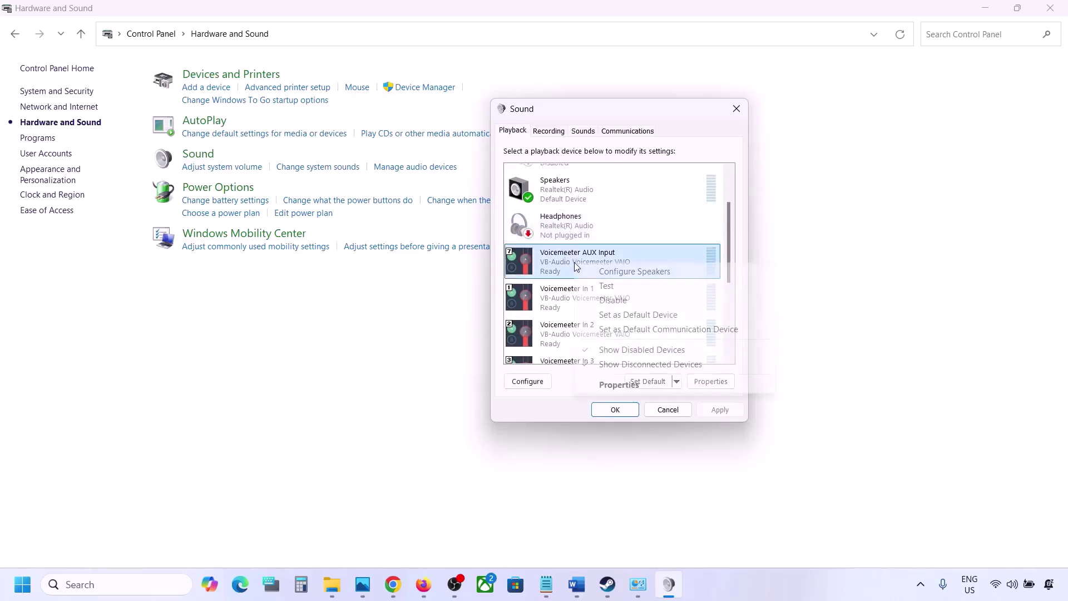
{"action": "left_click", "coordinate": [615, 302]}
{"action": "right_click", "coordinate": [588, 304]}
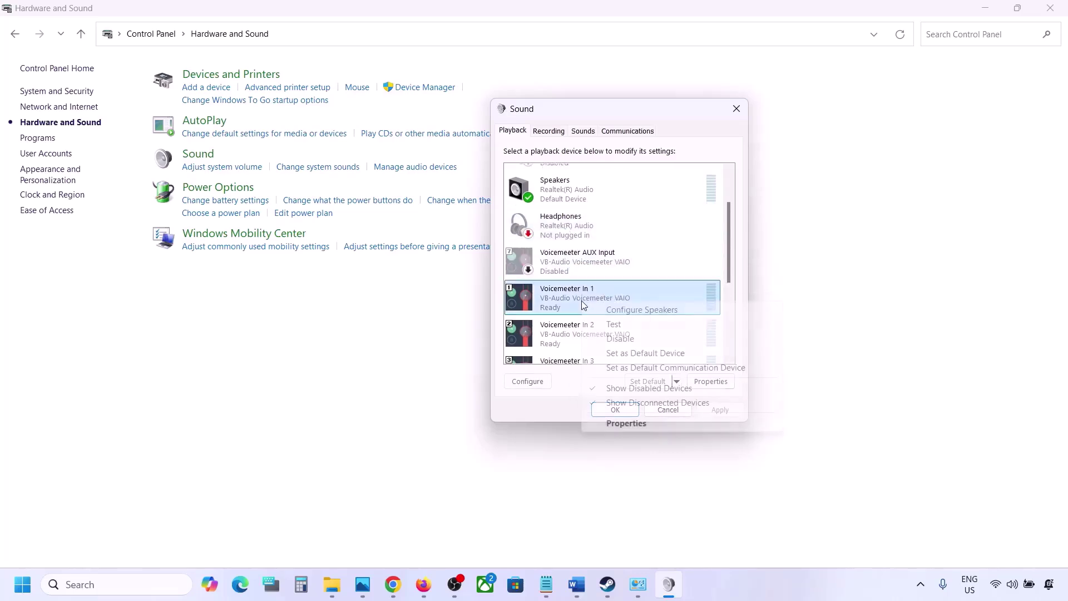
{"action": "left_click", "coordinate": [626, 339]}
Disable the Voicemeeter In 2 and Voicemeeter In 3 playback devices
{"action": "scroll", "coordinate": [627, 345], "scroll_direction": "down", "scroll_amount": 1}
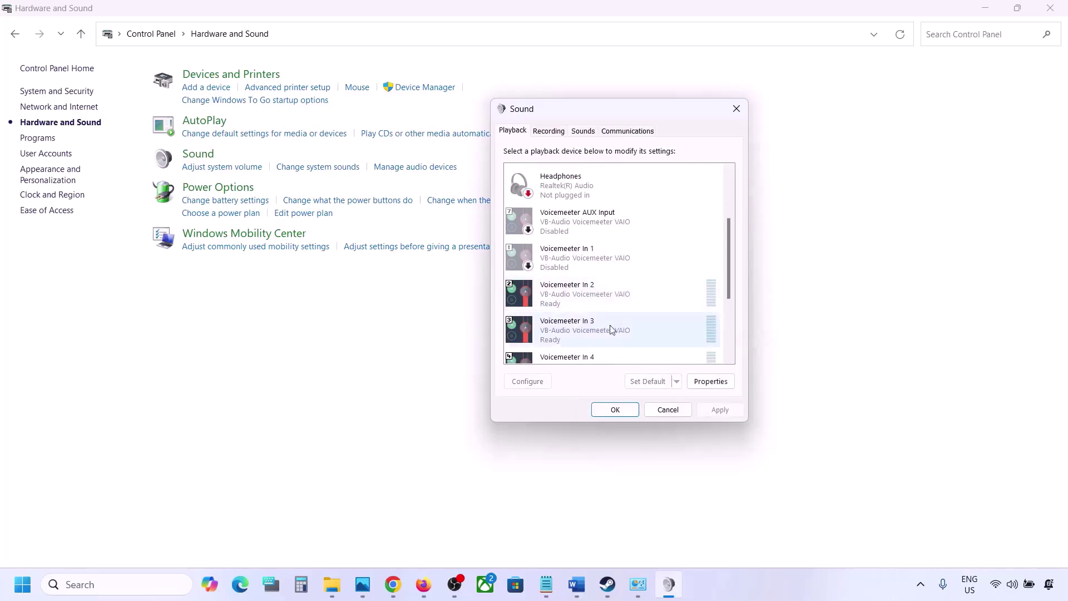
{"action": "right_click", "coordinate": [587, 305]}
{"action": "left_click", "coordinate": [623, 340]}
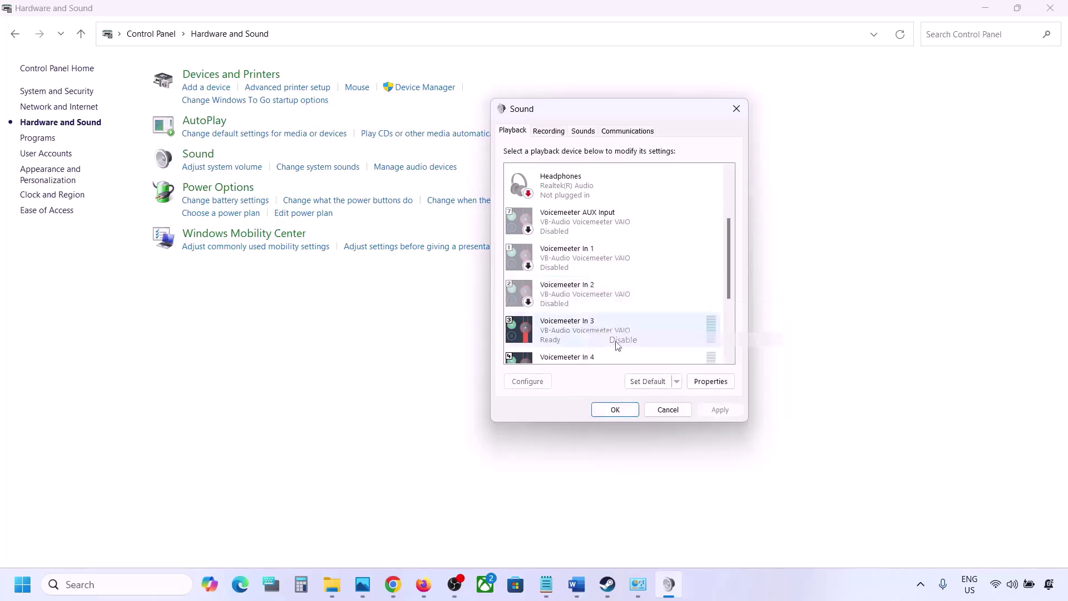
{"action": "right_click", "coordinate": [576, 337]}
{"action": "left_click", "coordinate": [612, 373]}
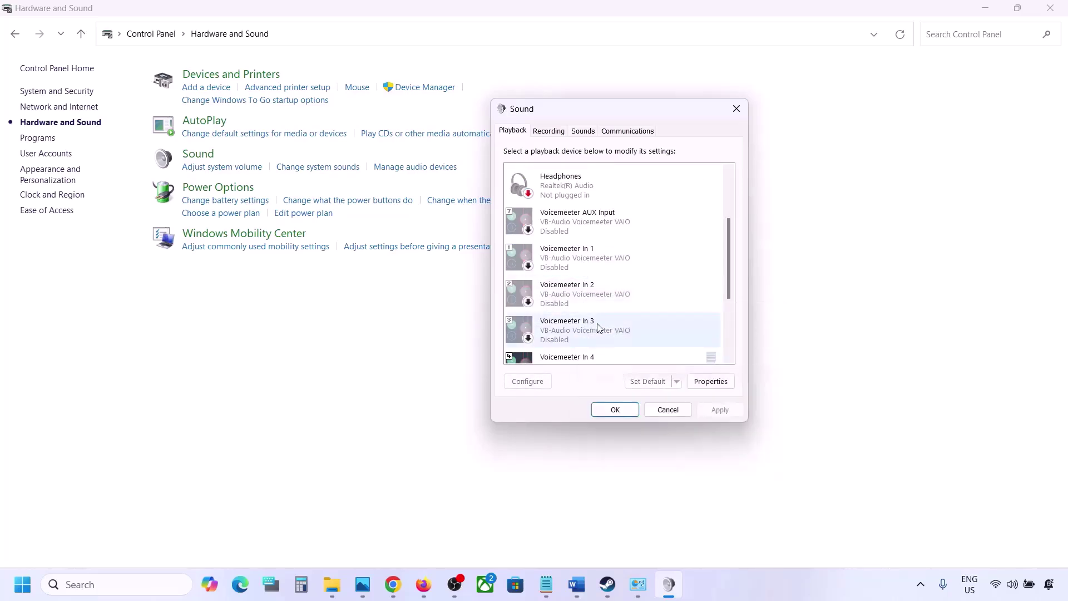
Disable the Voicemeeter Input and Voicemeeter In 5 playback devices
{"action": "scroll", "coordinate": [596, 327], "scroll_direction": "down", "scroll_amount": 2}
{"action": "right_click", "coordinate": [590, 319]}
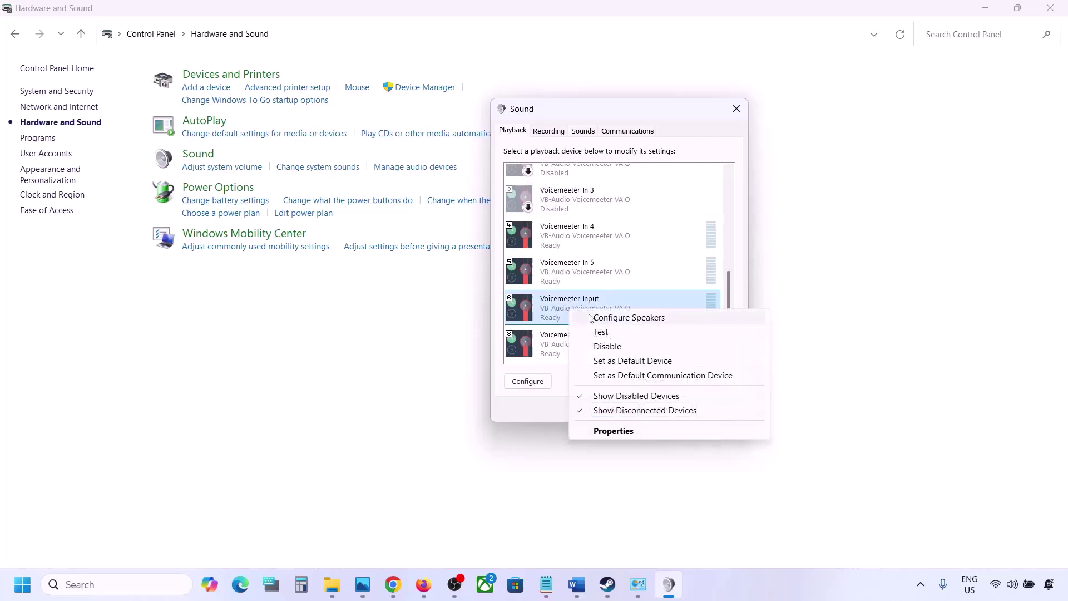
{"action": "left_click", "coordinate": [609, 348]}
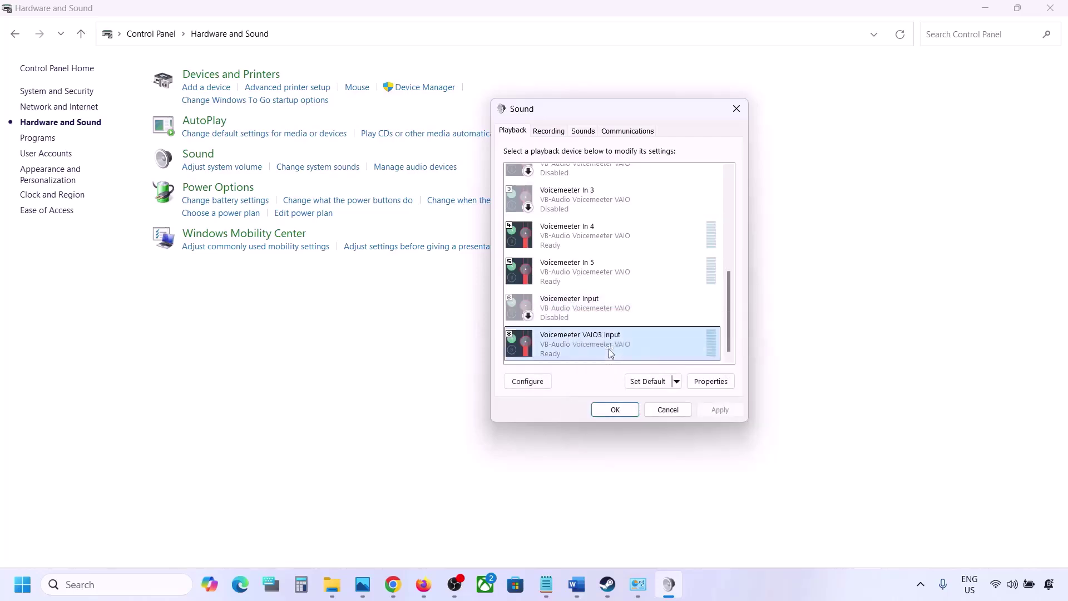
{"action": "right_click", "coordinate": [562, 278]}
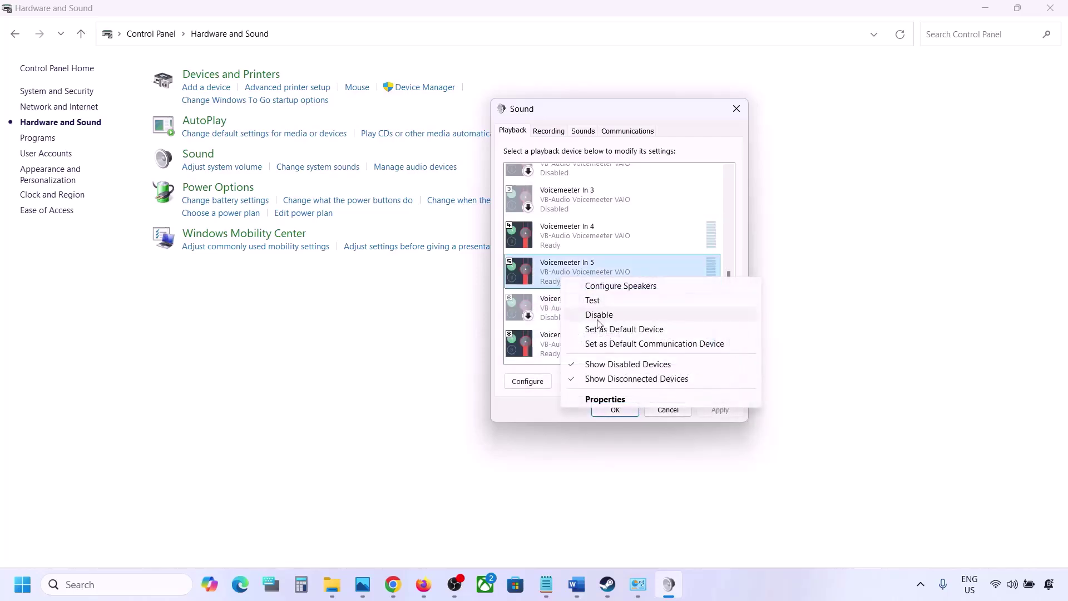
{"action": "left_click", "coordinate": [598, 316]}
Disable the Voicemeeter In 4 and Voicemeeter VAIO3 Input playback devices
{"action": "right_click", "coordinate": [567, 239]}
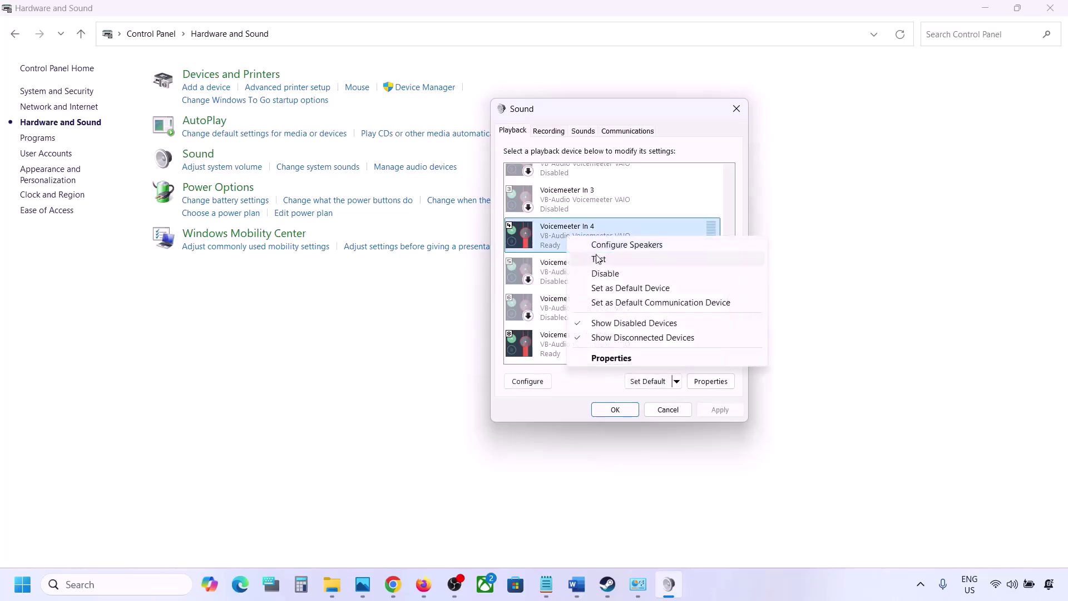
{"action": "left_click", "coordinate": [598, 273]}
{"action": "right_click", "coordinate": [566, 341]}
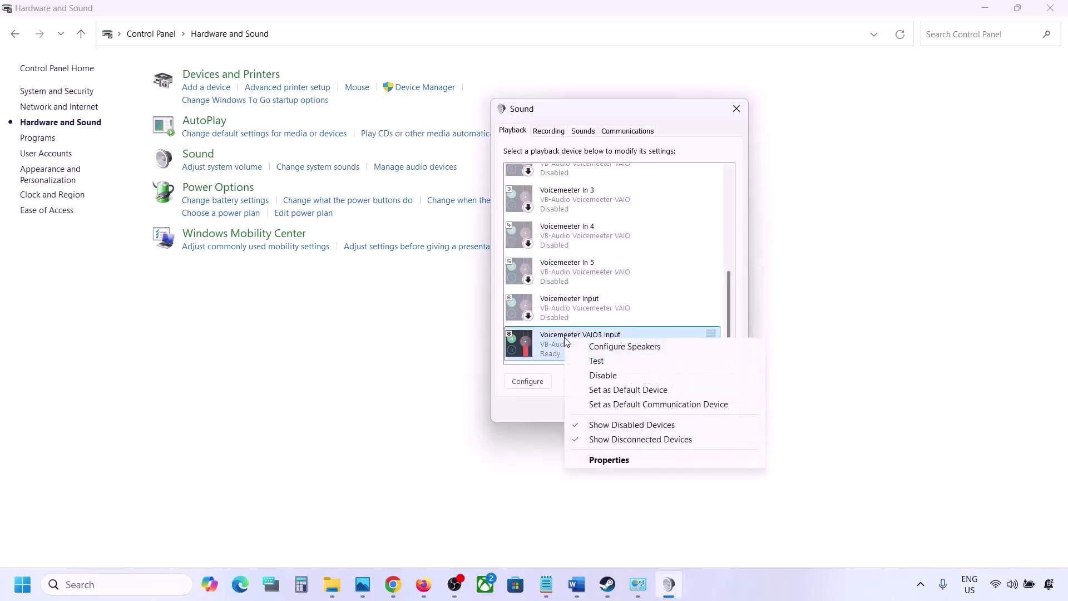
{"action": "left_click", "coordinate": [601, 375]}
{"action": "scroll", "coordinate": [573, 238], "scroll_direction": "up", "scroll_amount": 5}
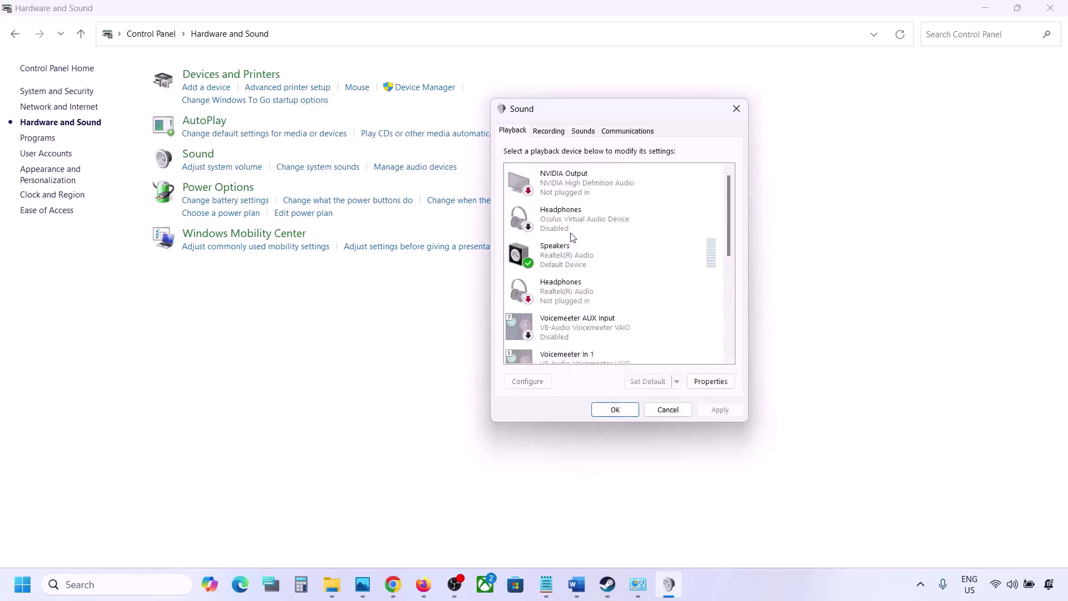
{"action": "left_click", "coordinate": [589, 255]}
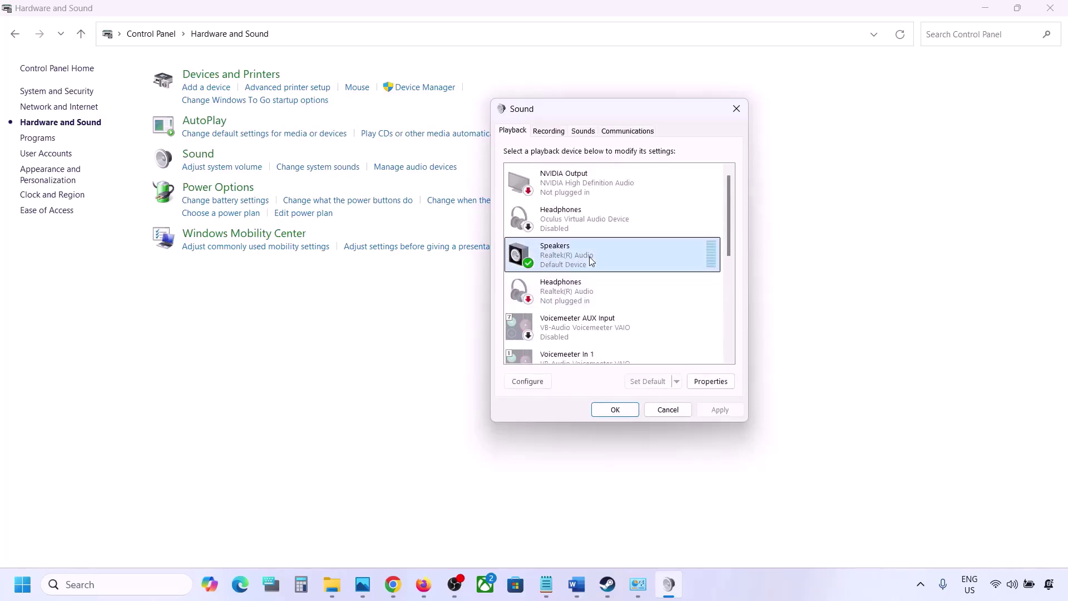
{"action": "right_click", "coordinate": [589, 256]}
{"action": "left_click", "coordinate": [563, 273]}
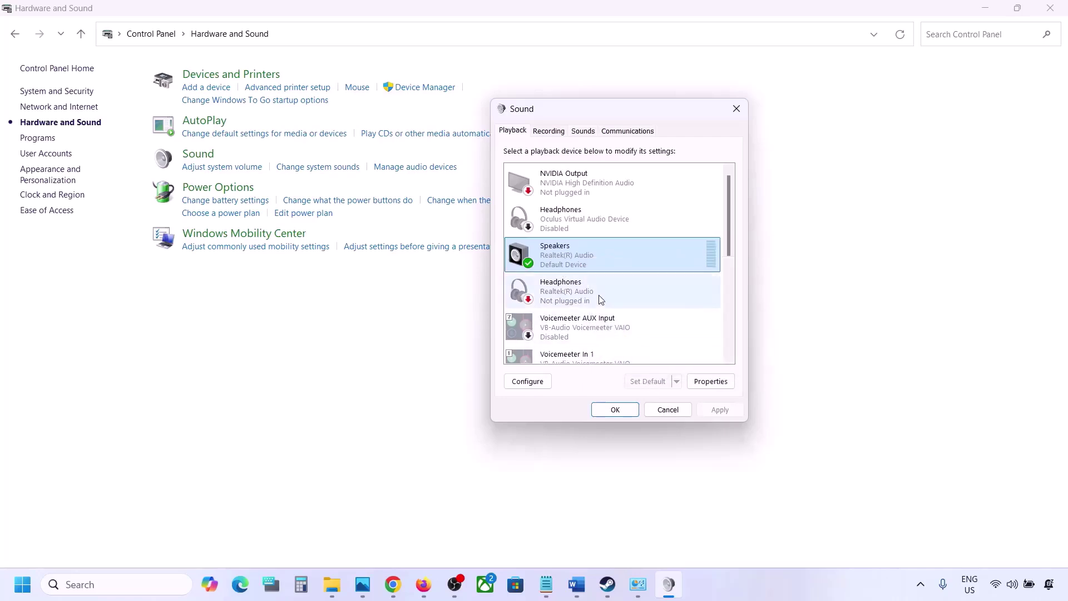
Look through the recording devices for Oculus and Voicemeeter entries, comparing them with the playback devices
{"action": "left_click", "coordinate": [549, 131]}
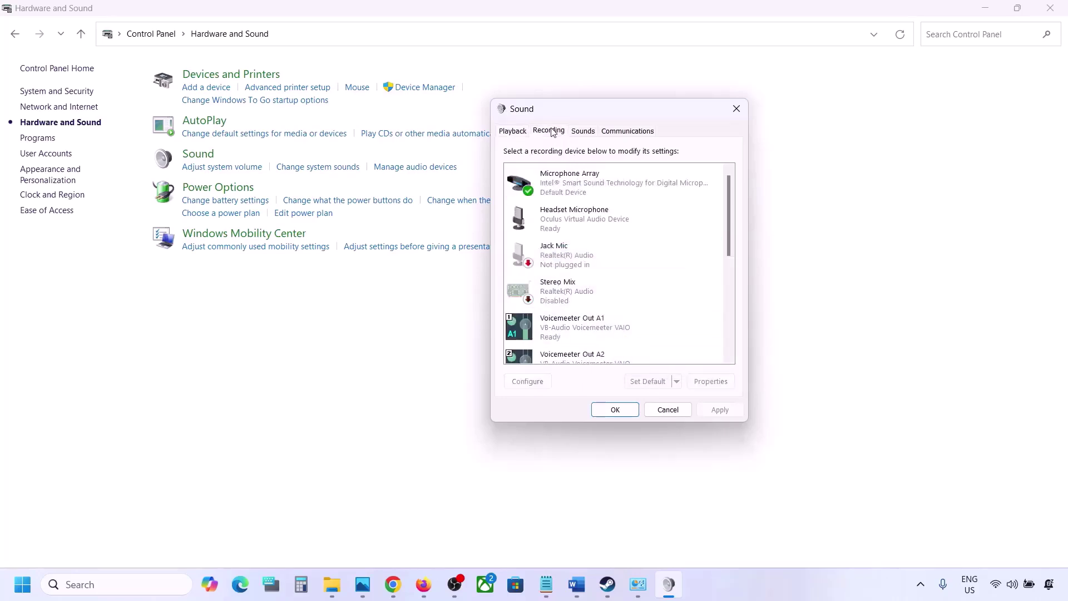
{"action": "scroll", "coordinate": [592, 286], "scroll_direction": "down", "scroll_amount": 3}
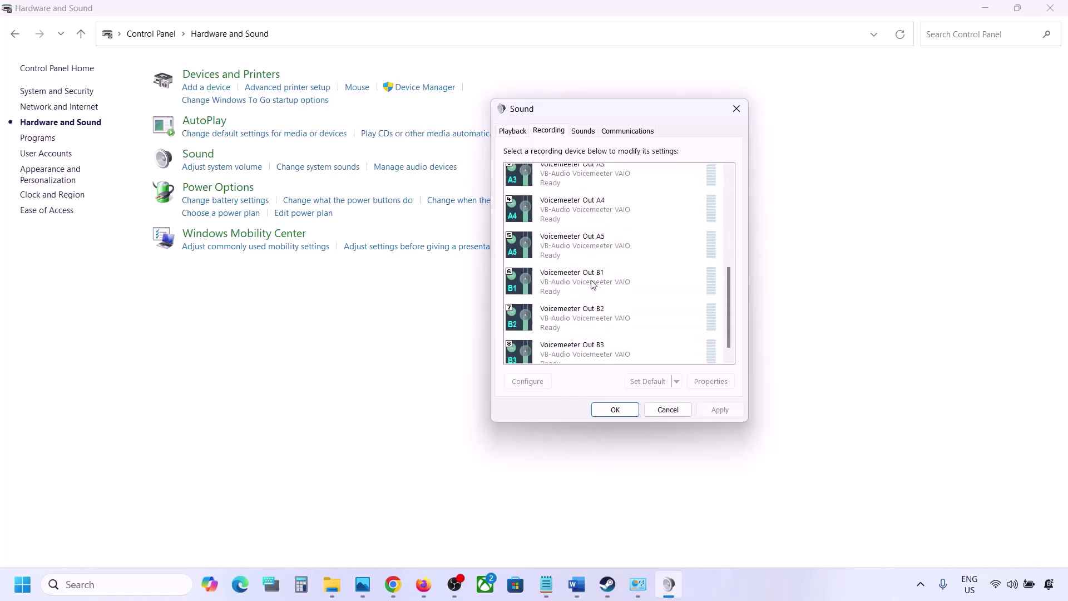
{"action": "scroll", "coordinate": [592, 285], "scroll_direction": "up", "scroll_amount": 2}
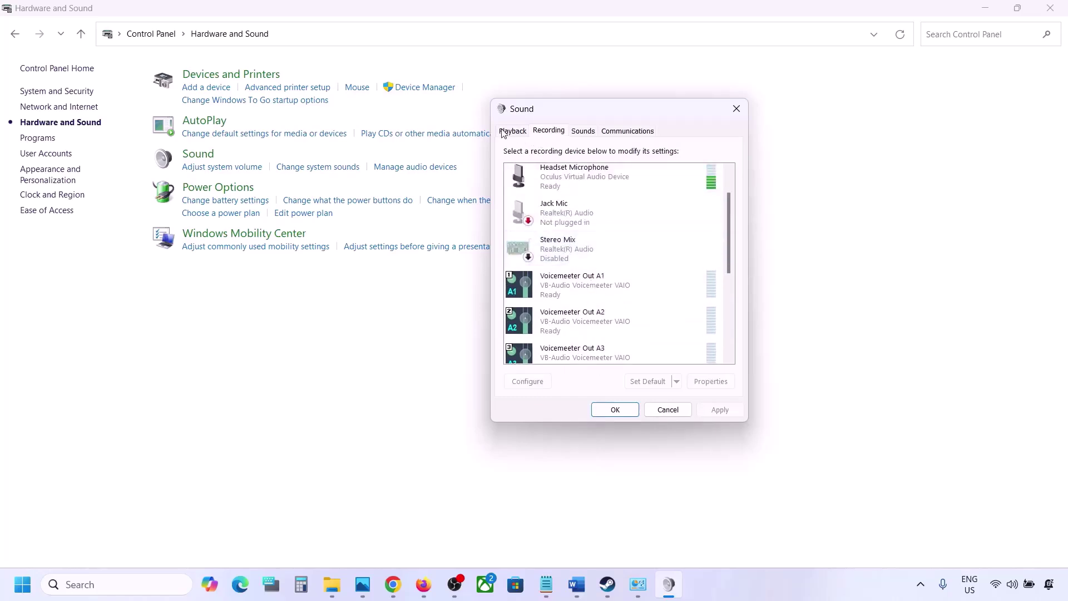
{"action": "key", "text": "ctrl+shift+Tab"}
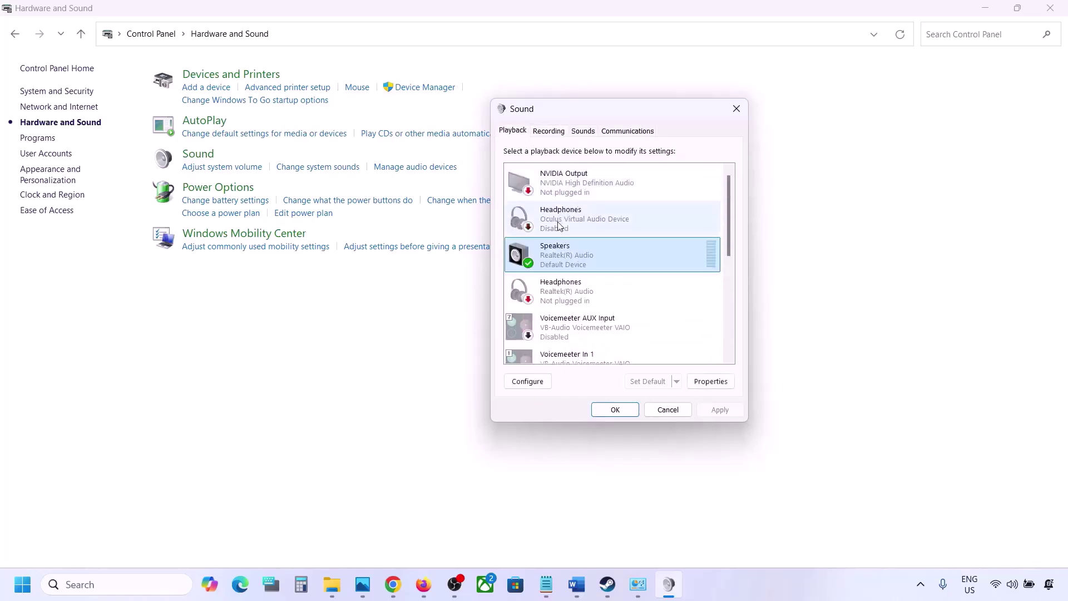
{"action": "left_click", "coordinate": [549, 135]}
{"action": "scroll", "coordinate": [594, 273], "scroll_direction": "up", "scroll_amount": 1}
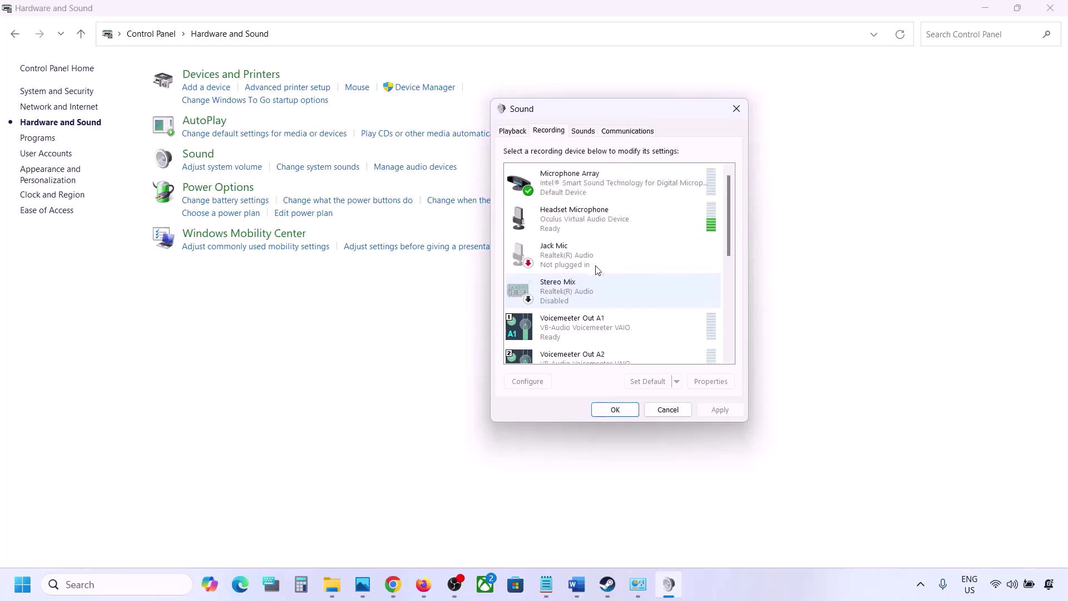
{"action": "left_click", "coordinate": [512, 134]}
{"action": "left_click", "coordinate": [549, 133]}
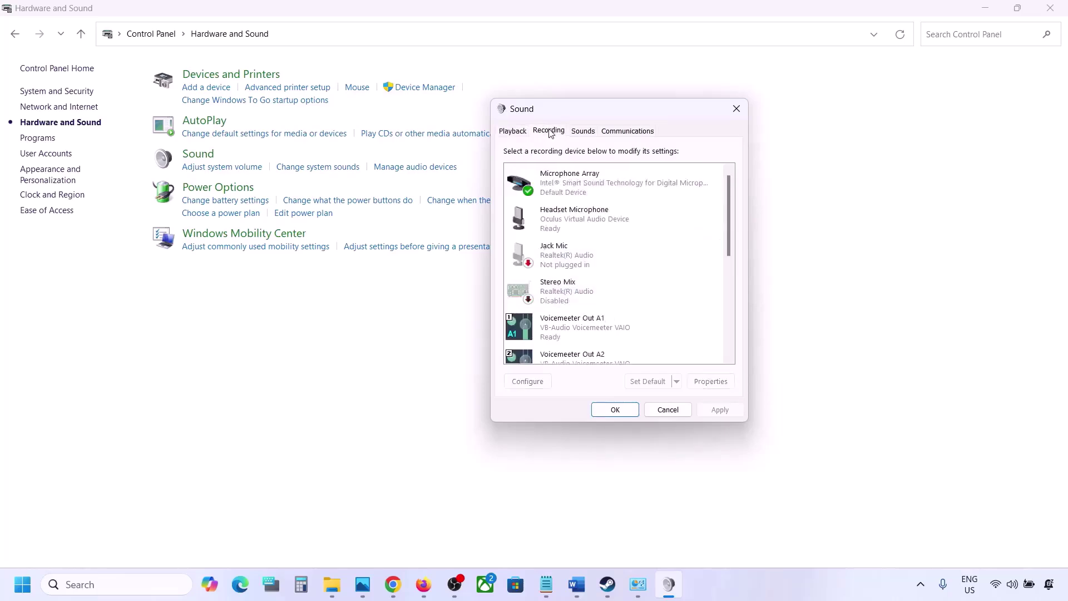
Try to disable the Oculus Virtual Audio Device headset microphone among the recording devices
{"action": "left_click", "coordinate": [564, 226]}
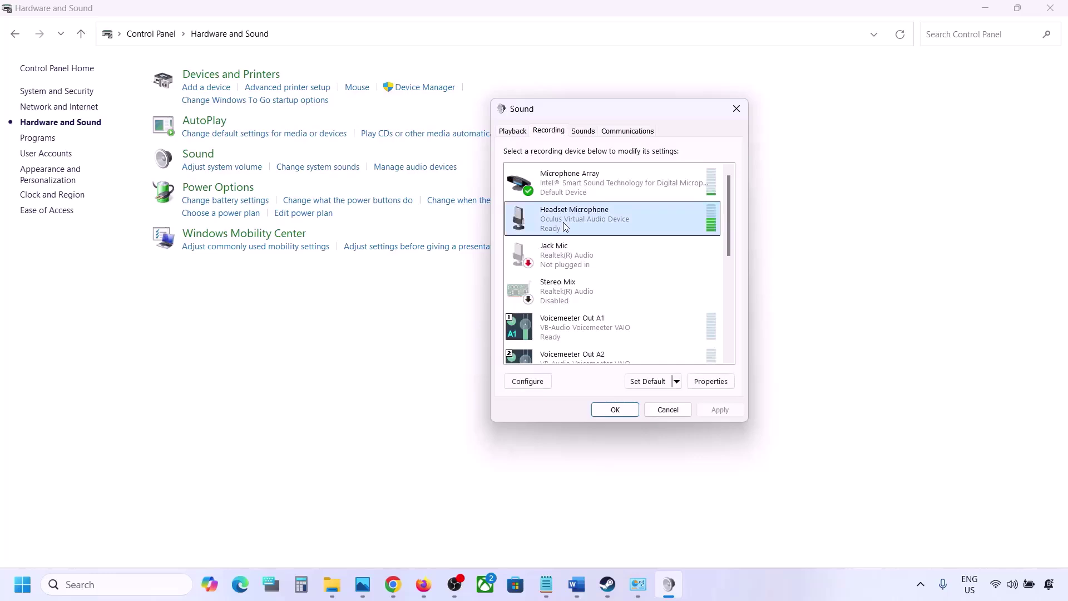
{"action": "right_click", "coordinate": [563, 223]}
{"action": "left_click", "coordinate": [603, 246]}
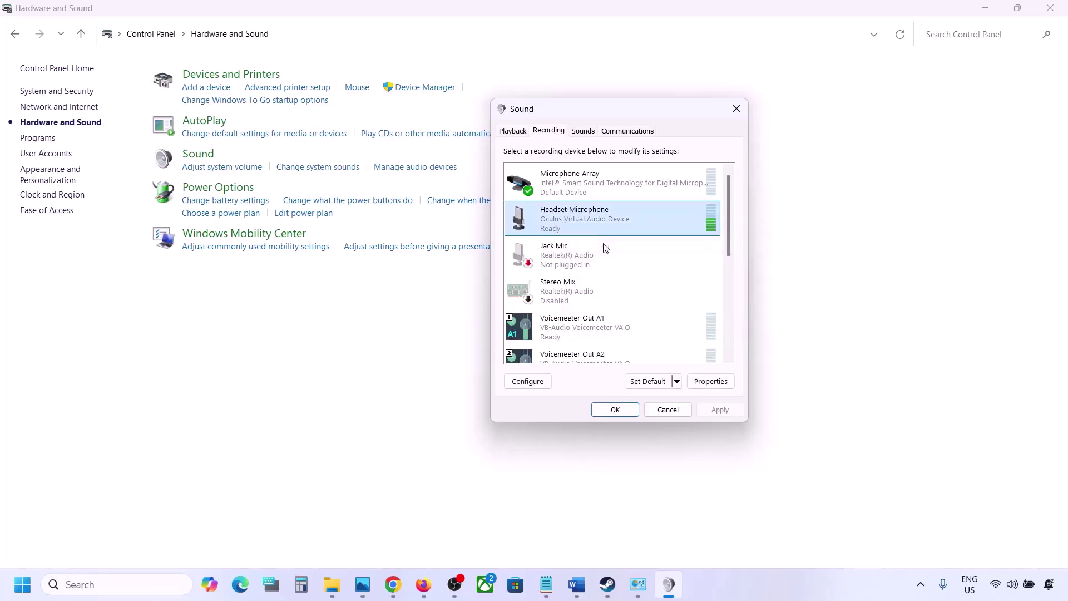
Close the Sound dialog, open Device Manager and expand the Sound, video and game controllers category
{"action": "left_click", "coordinate": [510, 134]}
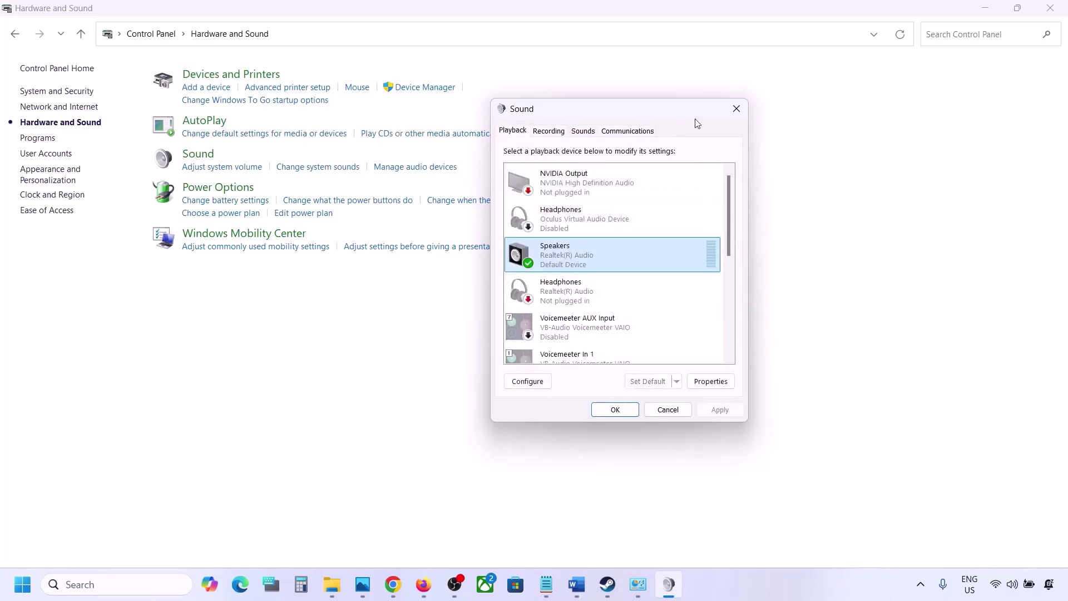
{"action": "left_click", "coordinate": [736, 109]}
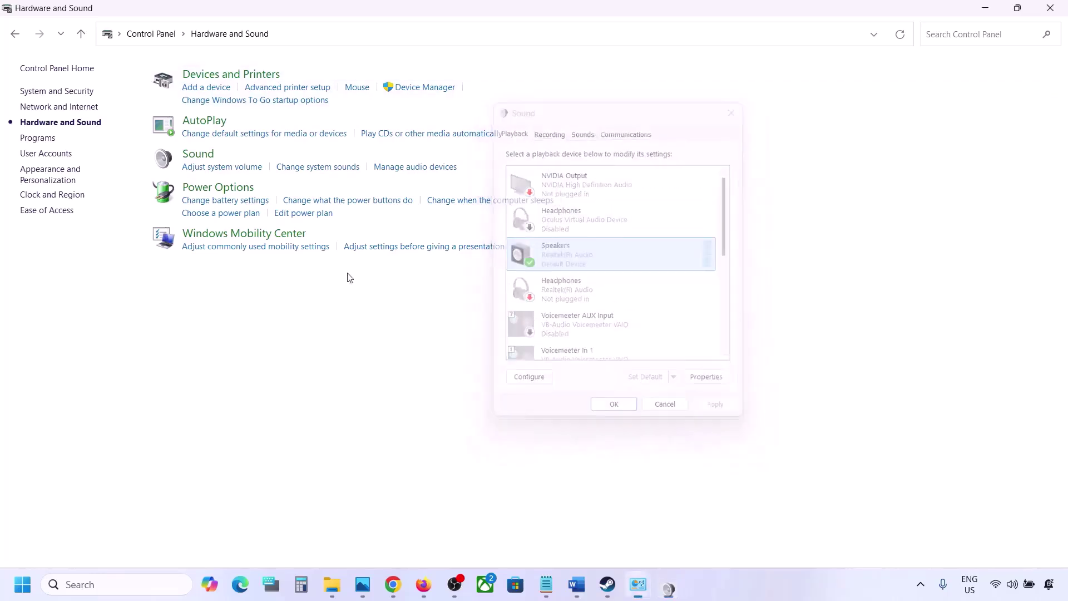
{"action": "right_click", "coordinate": [22, 596]}
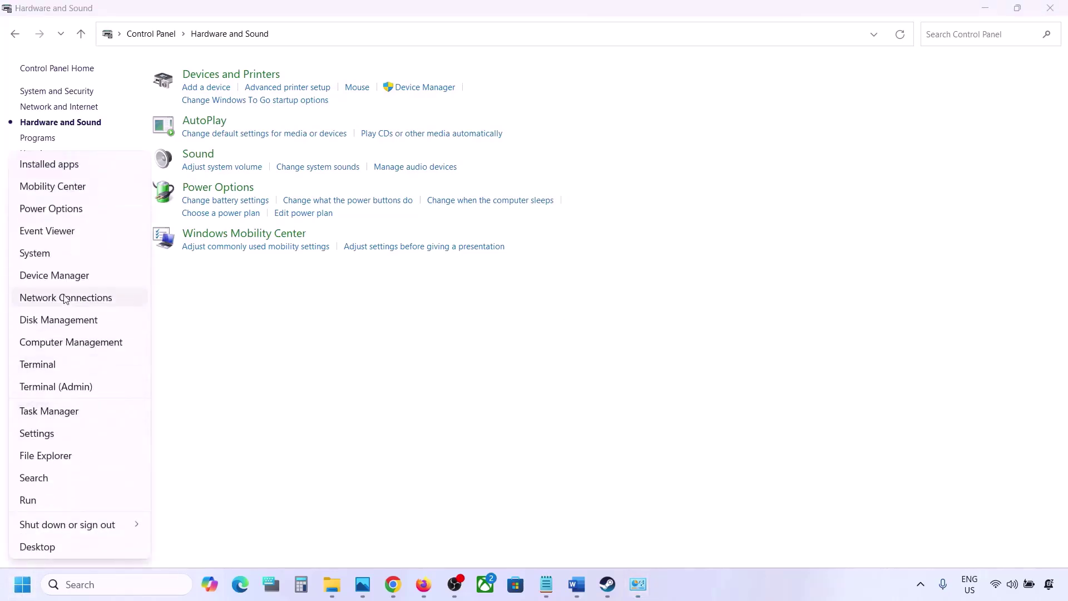
{"action": "left_click", "coordinate": [57, 276]}
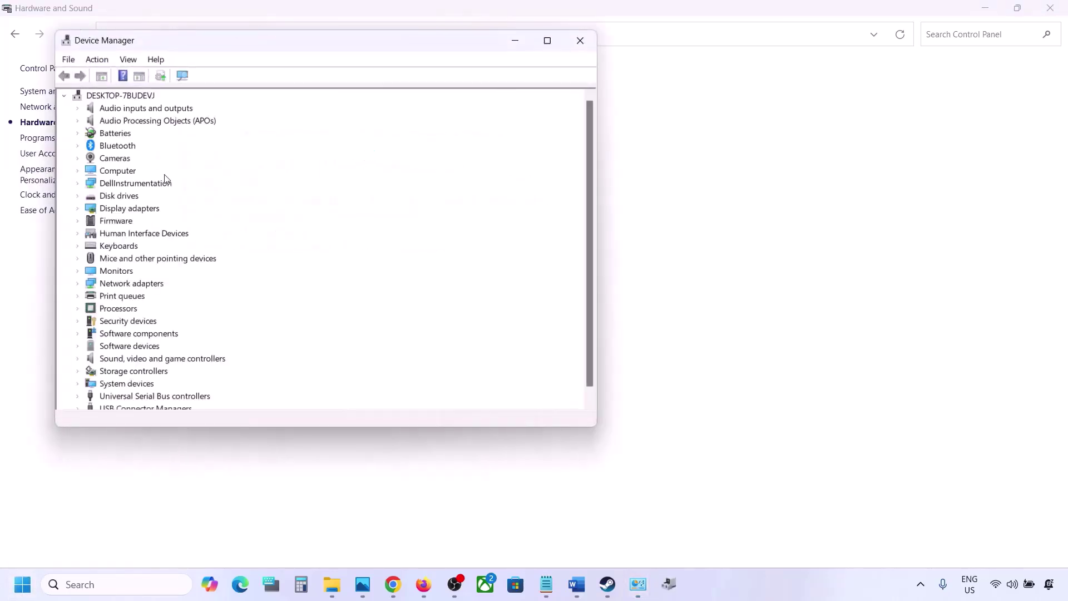
{"action": "scroll", "coordinate": [151, 267], "scroll_direction": "down", "scroll_amount": 1}
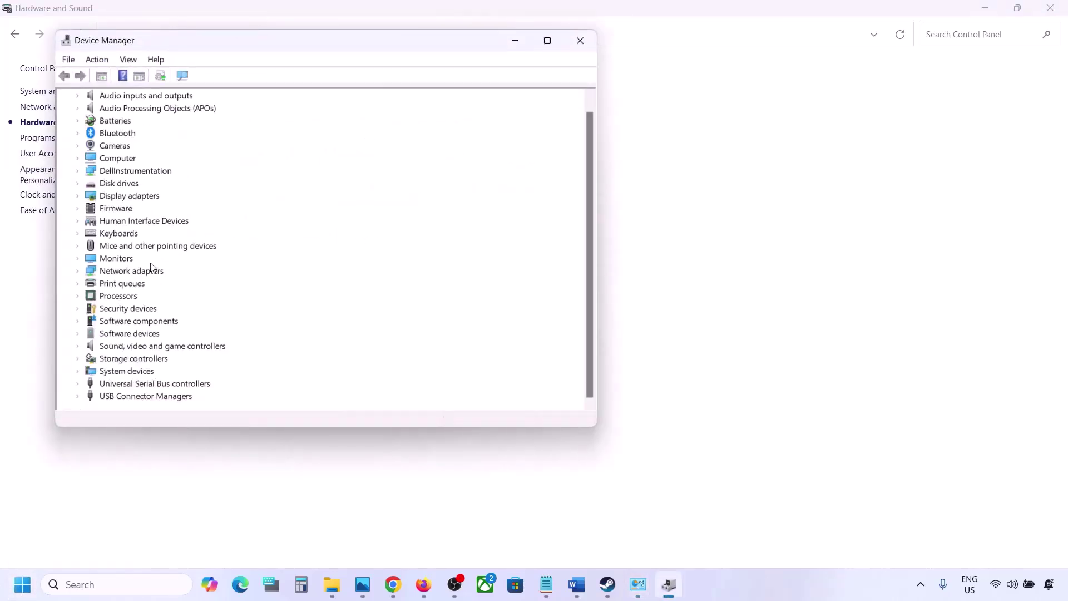
{"action": "left_click", "coordinate": [78, 346]}
{"action": "scroll", "coordinate": [139, 335], "scroll_direction": "down", "scroll_amount": 2}
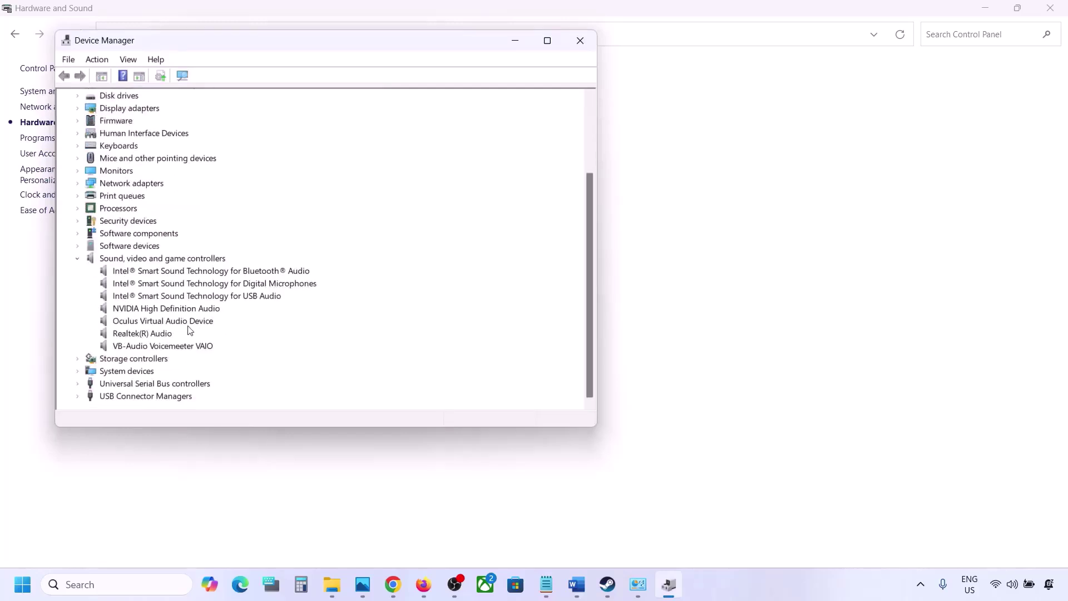
Disable the VB-Audio Voicemeeter VAIO device under Sound, video and game controllers and confirm the warning
{"action": "left_click", "coordinate": [148, 335]}
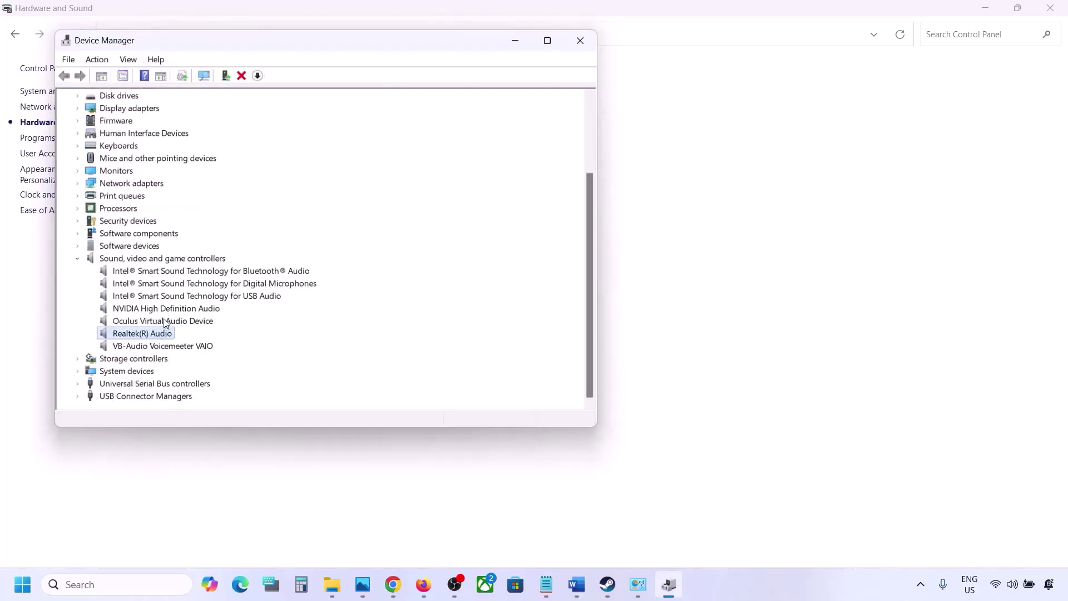
{"action": "left_click", "coordinate": [146, 347]}
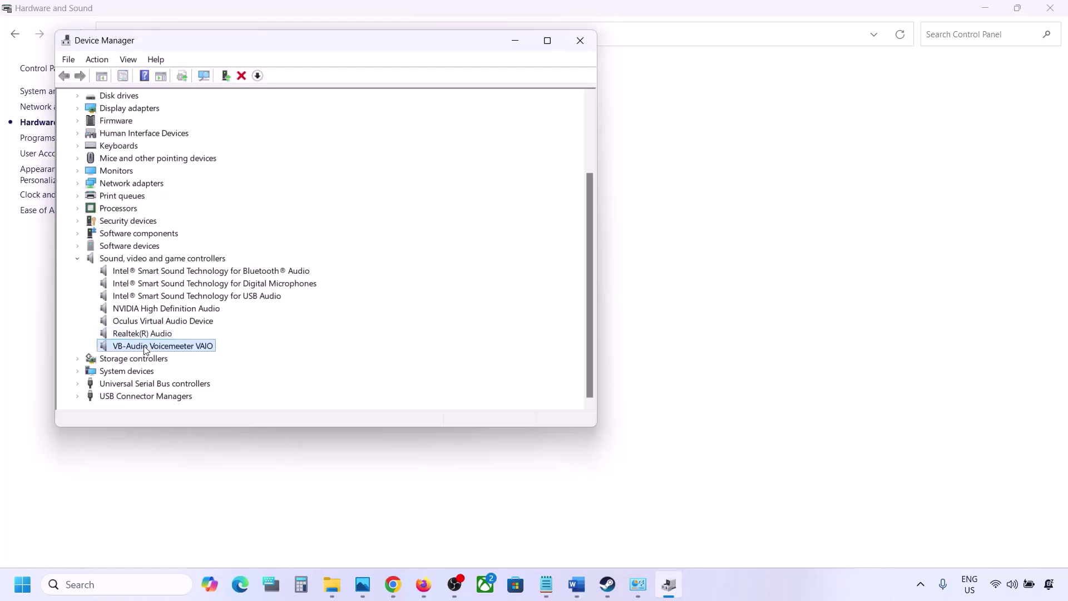
{"action": "right_click", "coordinate": [144, 349]}
{"action": "left_click", "coordinate": [178, 369]}
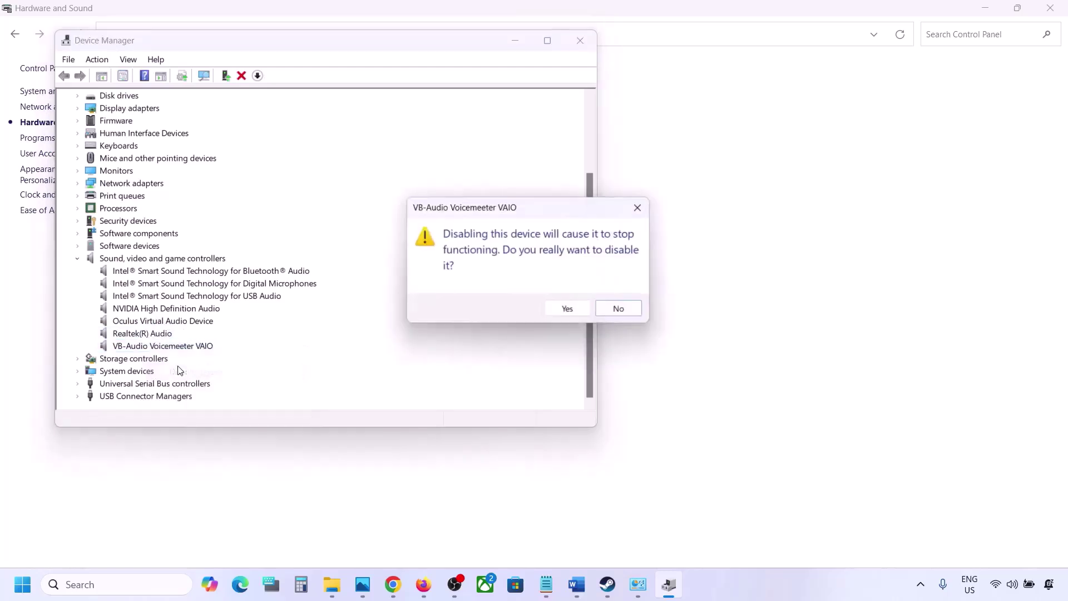
{"action": "left_click", "coordinate": [560, 308]}
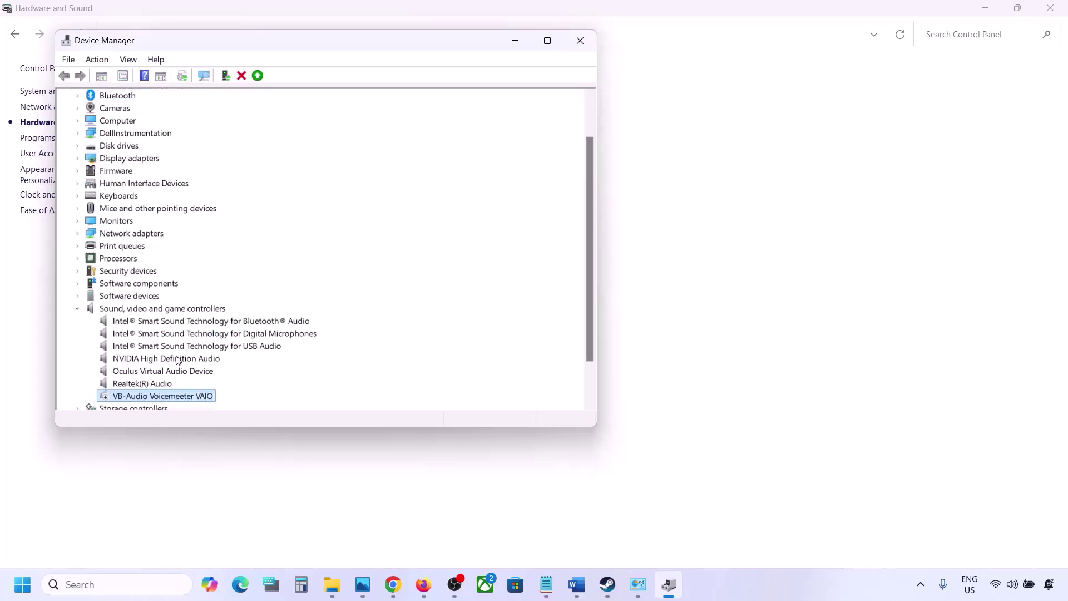
Disable the Oculus Virtual Audio Device under Sound, video and game controllers
{"action": "scroll", "coordinate": [178, 361], "scroll_direction": "down", "scroll_amount": 1}
{"action": "left_click", "coordinate": [161, 334]}
{"action": "right_click", "coordinate": [170, 335]}
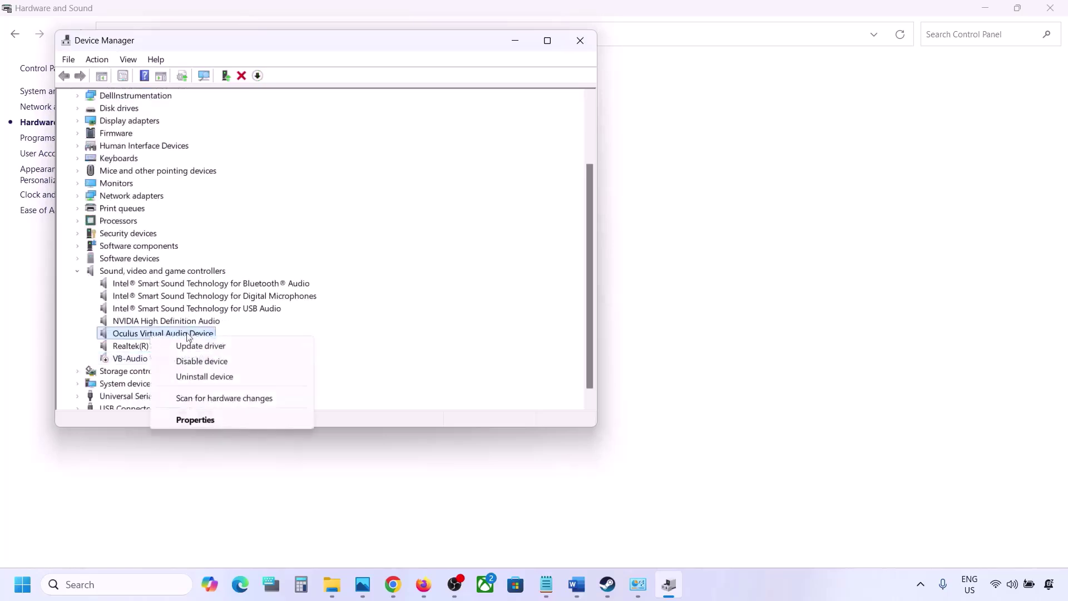
{"action": "left_click", "coordinate": [203, 361]}
{"action": "left_click", "coordinate": [567, 308]}
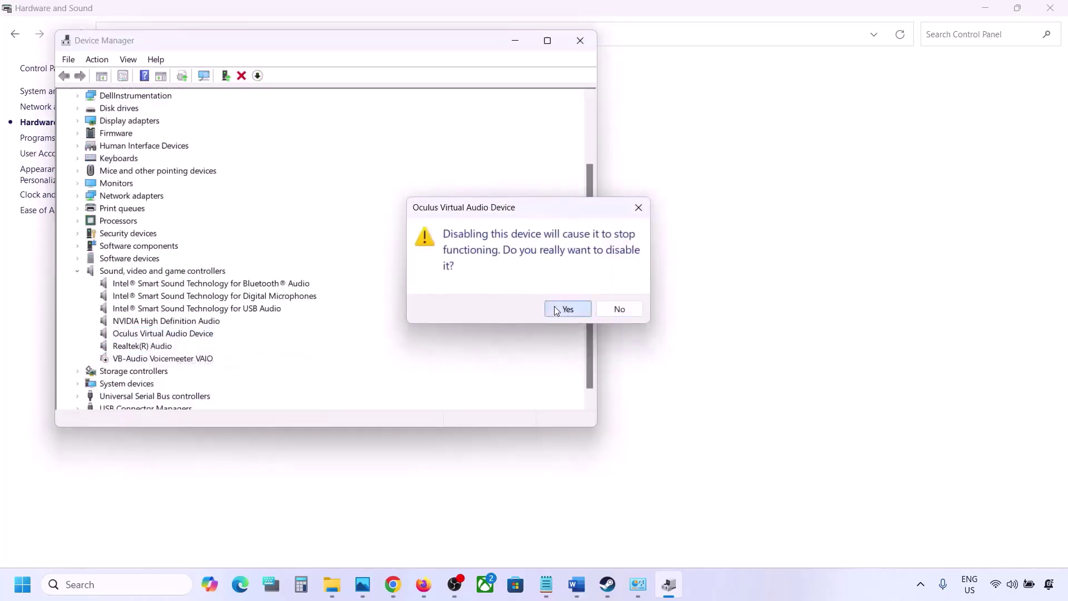
Disable the NVIDIA High Definition Audio device in Device Manager
{"action": "scroll", "coordinate": [234, 325], "scroll_direction": "up", "scroll_amount": 2}
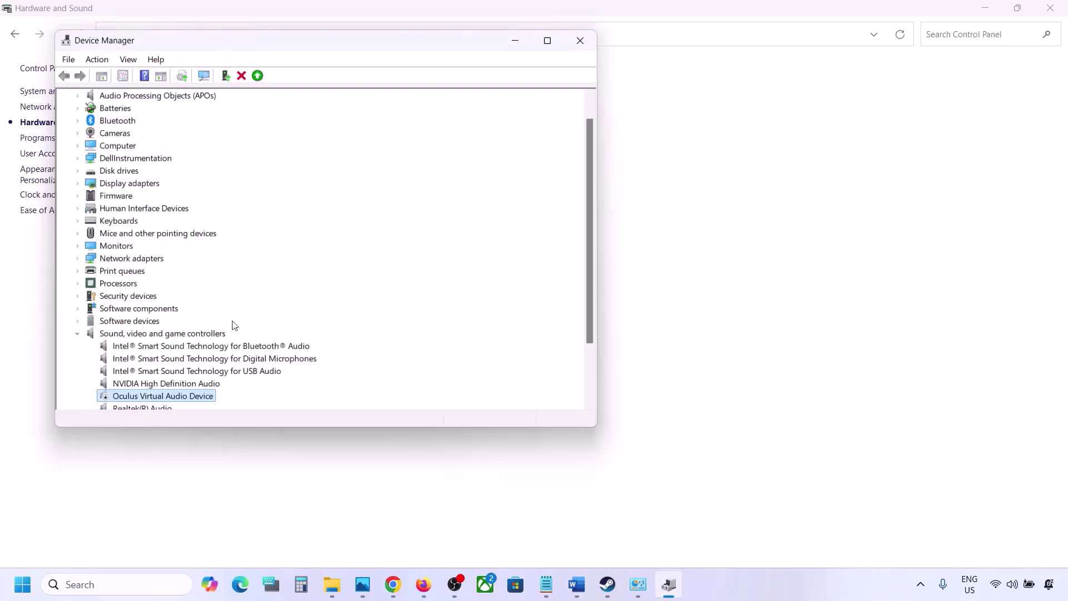
{"action": "right_click", "coordinate": [141, 388]}
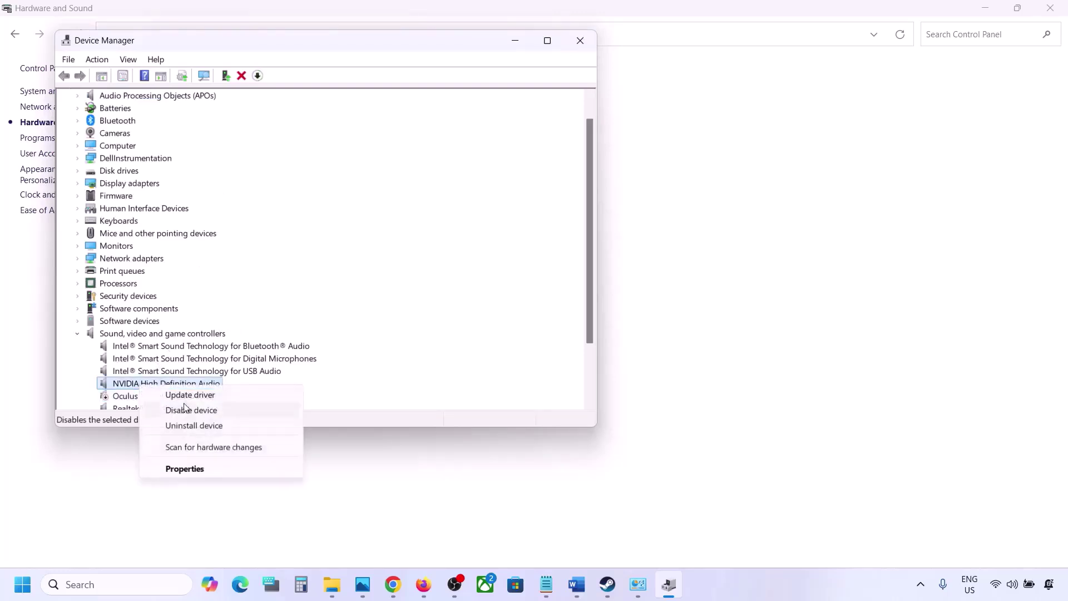
{"action": "left_click", "coordinate": [186, 411]}
{"action": "left_click", "coordinate": [564, 308]}
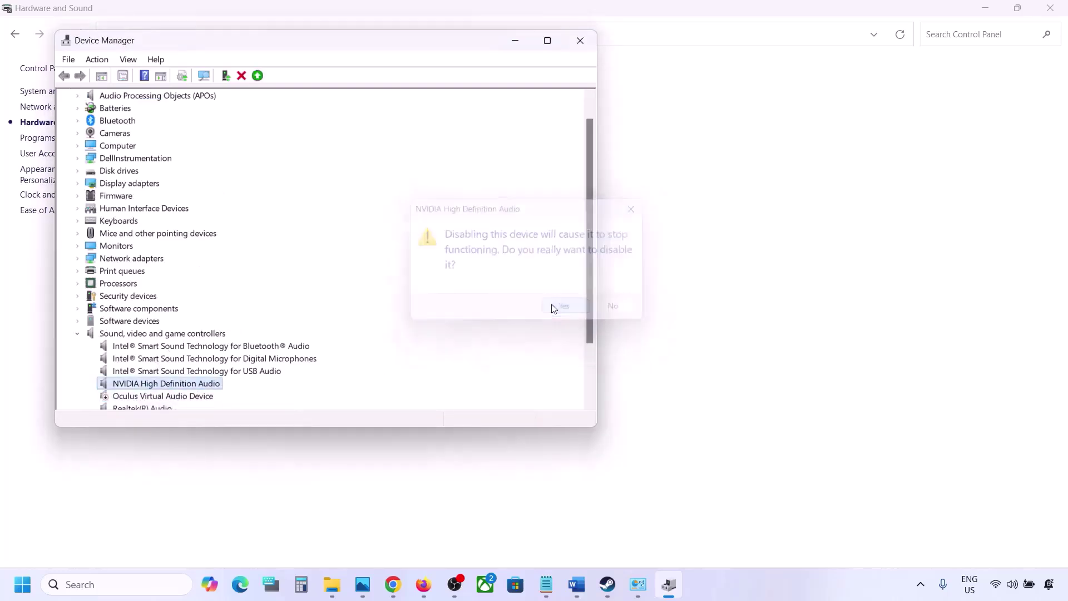
Disable the Intel Smart Sound Technology for Bluetooth Audio device
{"action": "scroll", "coordinate": [226, 397], "scroll_direction": "down", "scroll_amount": 2}
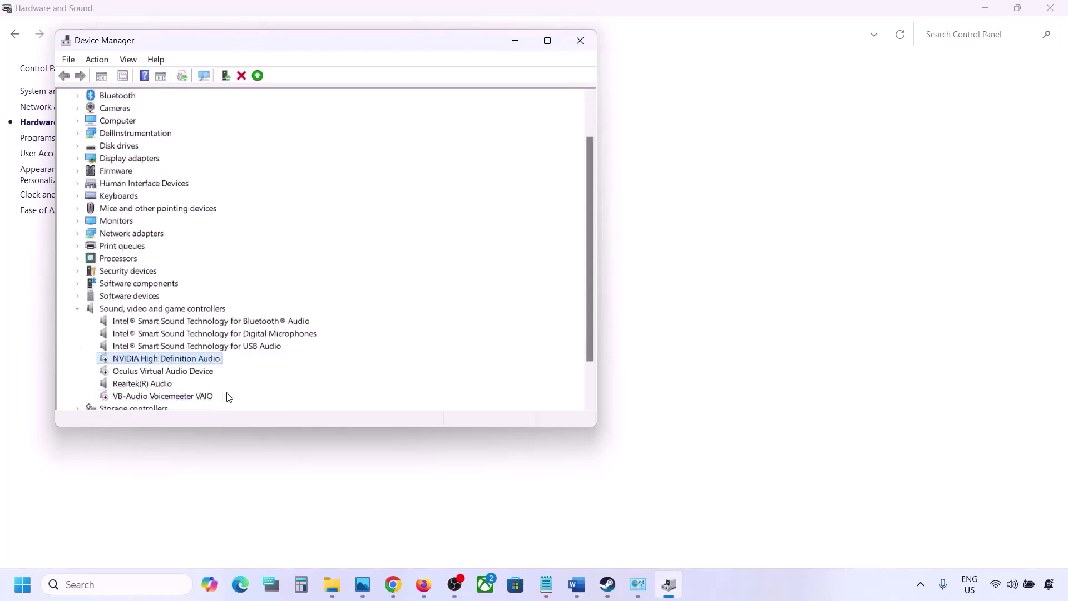
{"action": "right_click", "coordinate": [161, 286]}
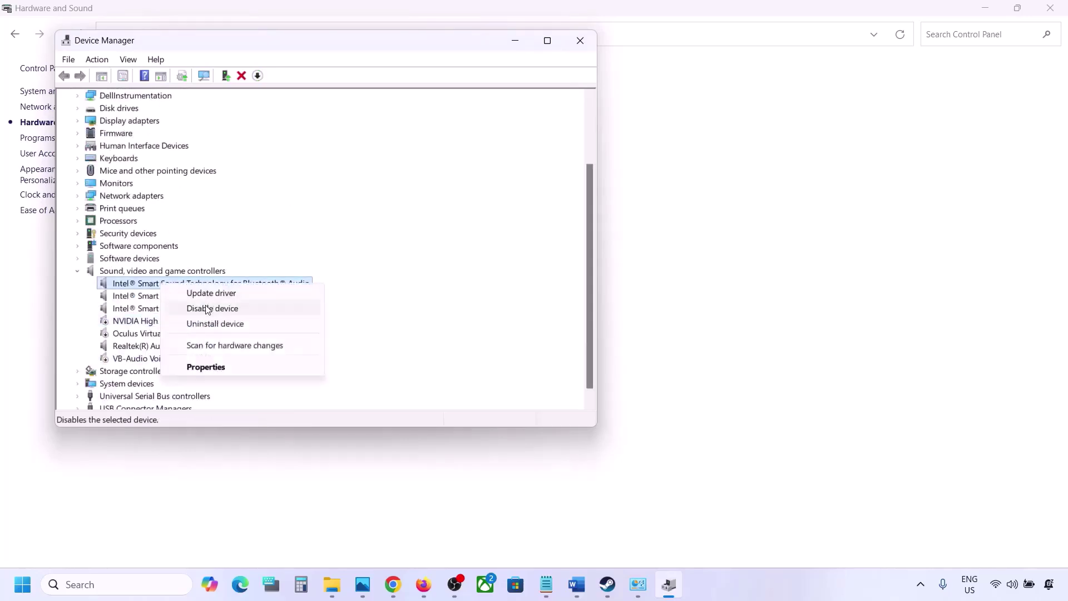
{"action": "left_click", "coordinate": [207, 308]}
{"action": "left_click", "coordinate": [567, 308]}
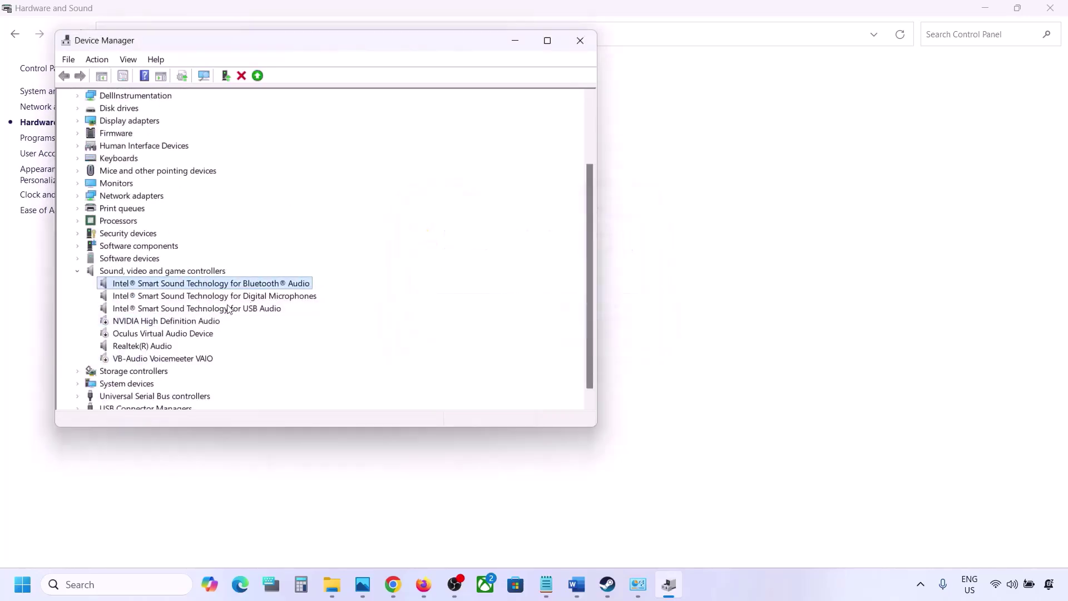
Disable the Intel Smart Sound Technology for Digital Microphones device and decline restarting the computer
{"action": "scroll", "coordinate": [229, 308], "scroll_direction": "down", "scroll_amount": 2}
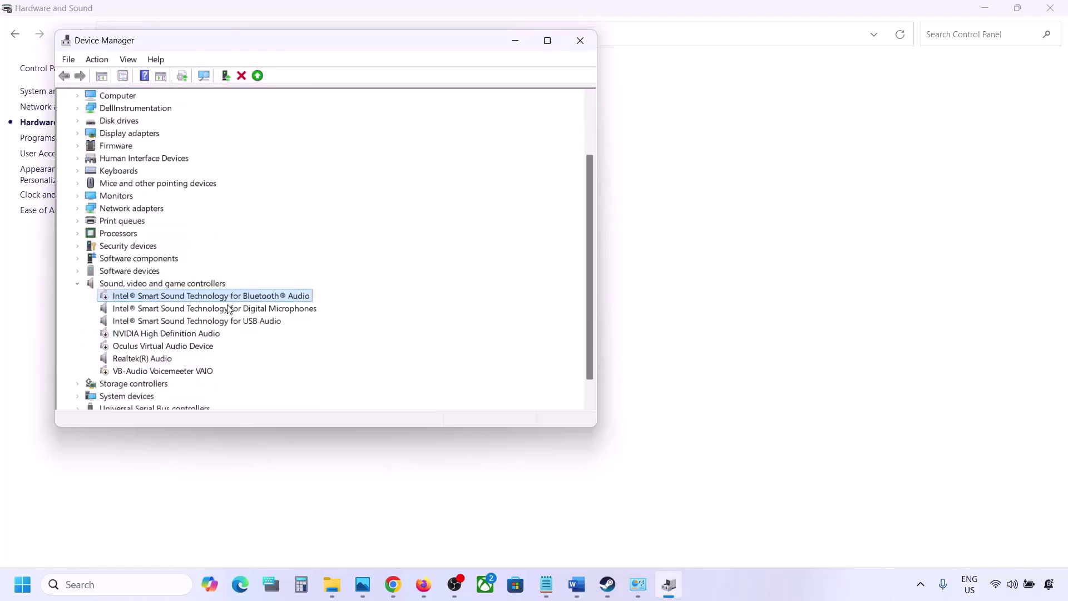
{"action": "right_click", "coordinate": [179, 310]}
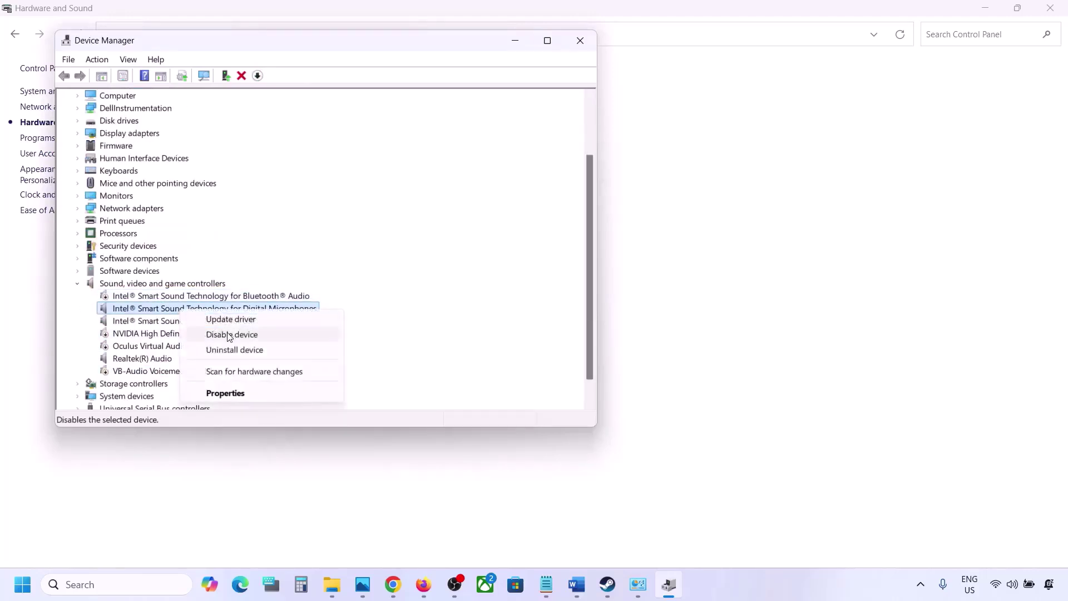
{"action": "left_click", "coordinate": [229, 336]}
{"action": "left_click", "coordinate": [567, 306]}
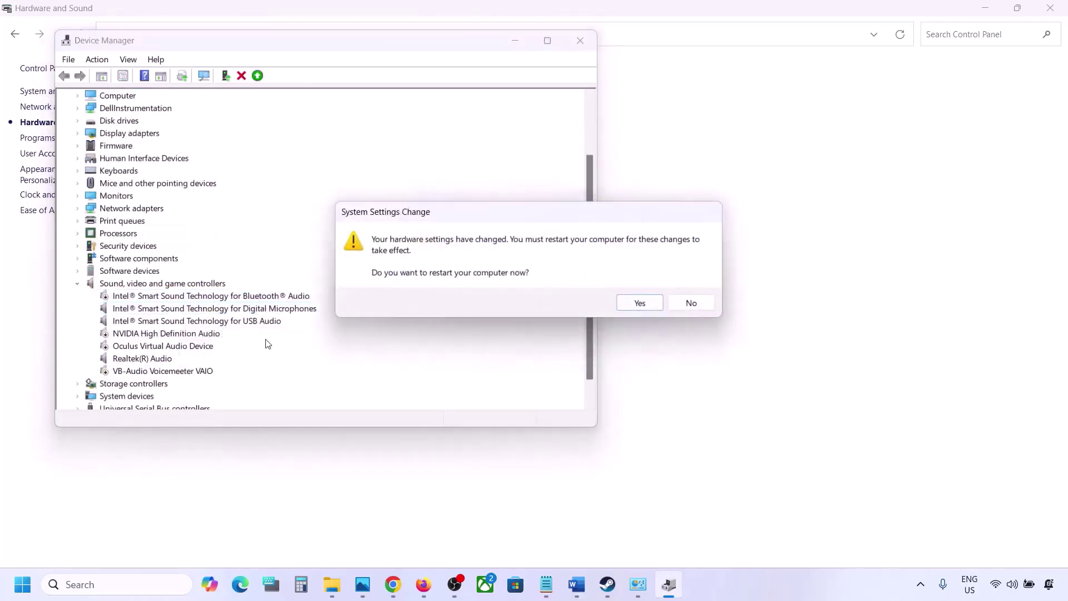
{"action": "left_click", "coordinate": [690, 304]}
Disable the Intel Smart Sound Technology for USB Audio device
{"action": "scroll", "coordinate": [236, 352], "scroll_direction": "down", "scroll_amount": 2}
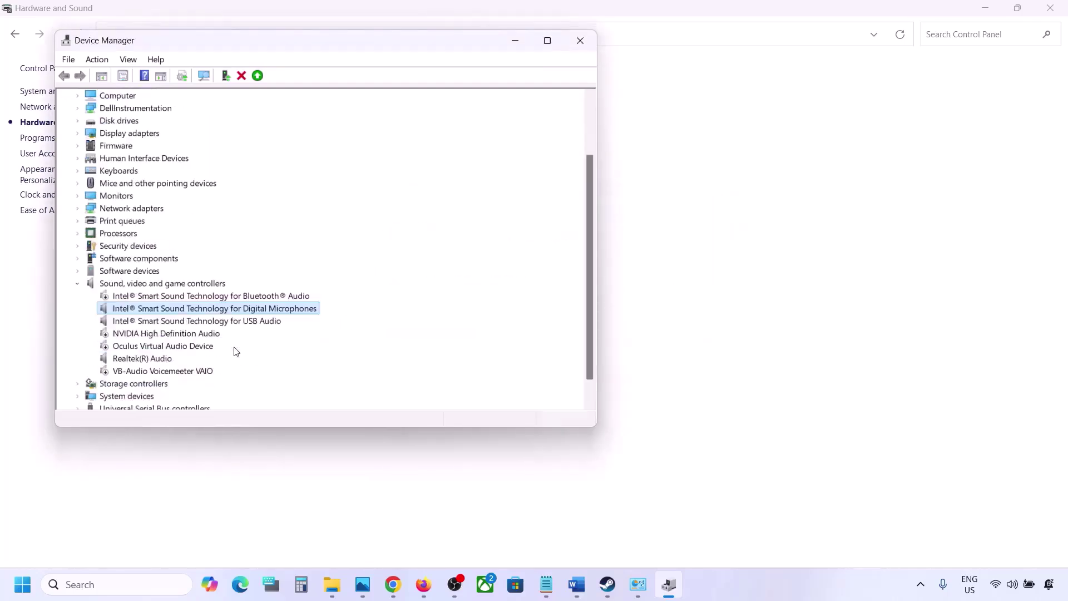
{"action": "left_click", "coordinate": [154, 325]}
{"action": "right_click", "coordinate": [155, 324]}
{"action": "left_click", "coordinate": [202, 346]}
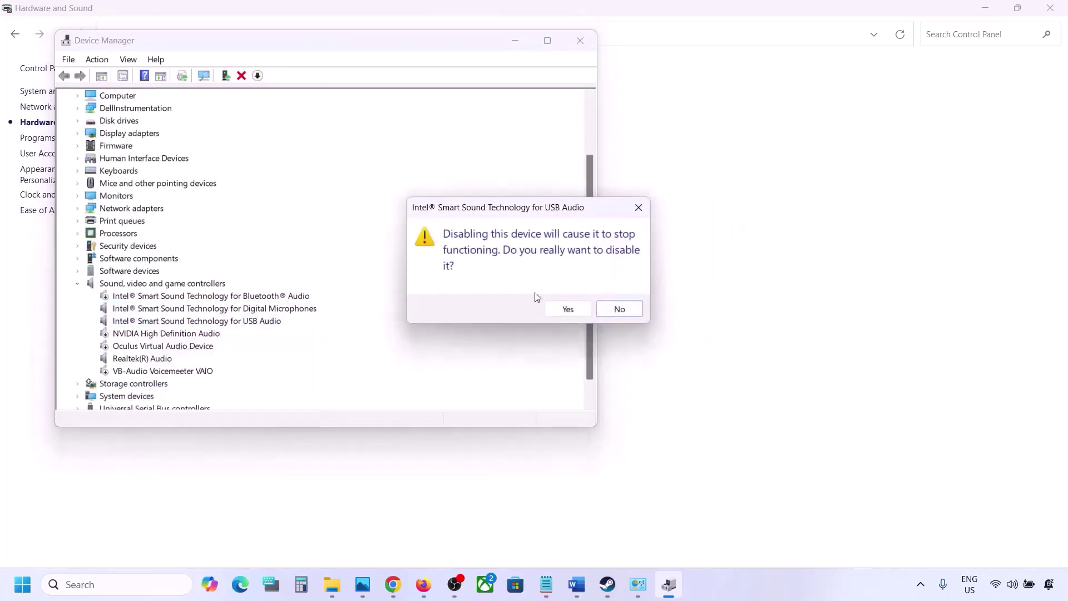
{"action": "left_click", "coordinate": [566, 308]}
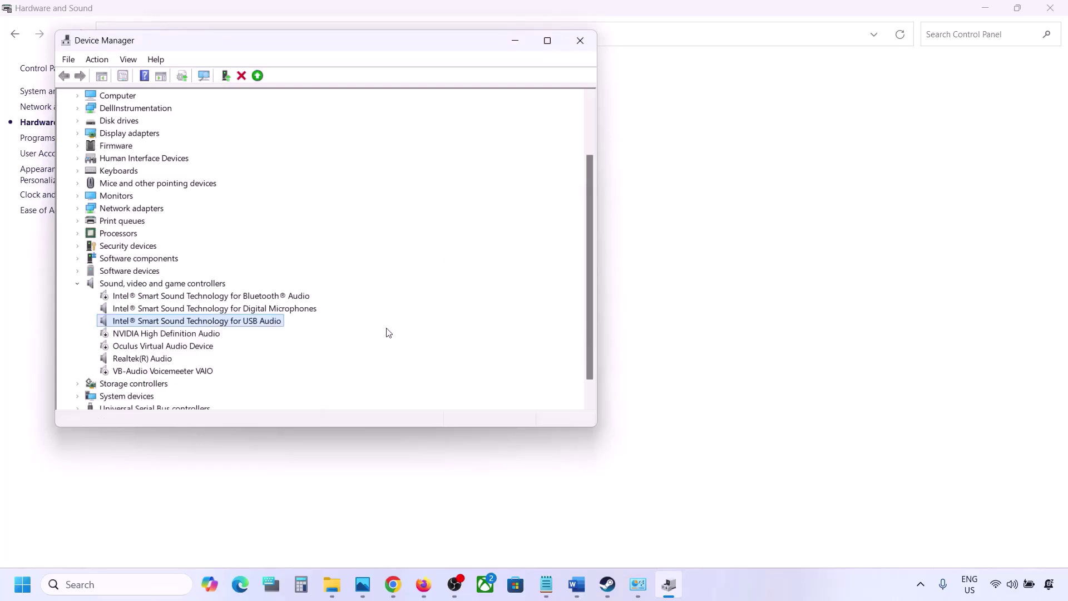
Look over the actions available for the Realtek(R) Audio device and close Device Manager
{"action": "scroll", "coordinate": [291, 350], "scroll_direction": "down", "scroll_amount": 5}
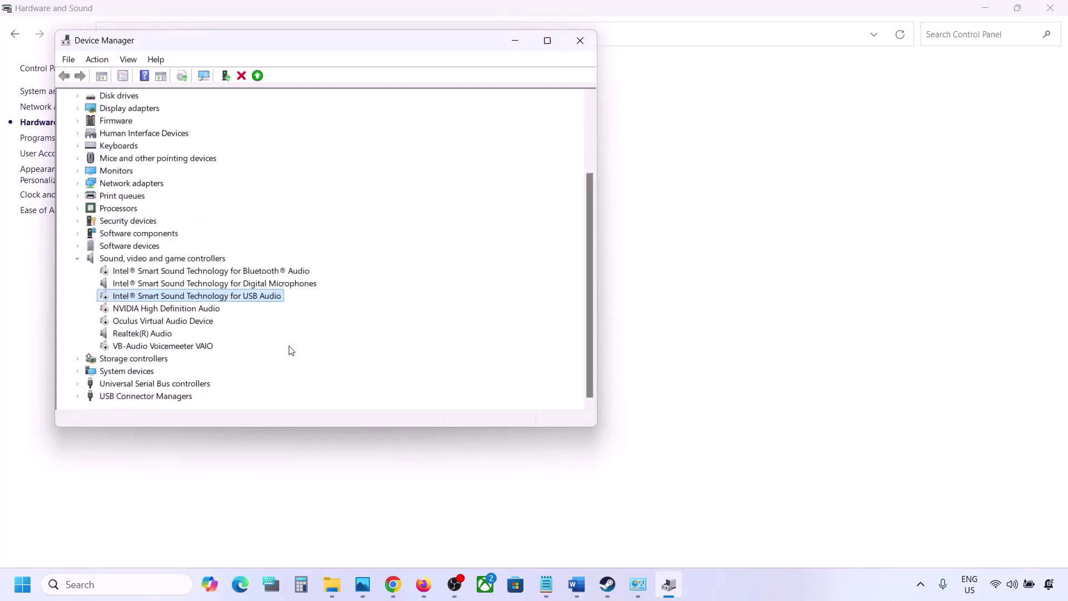
{"action": "left_click", "coordinate": [123, 332]}
{"action": "right_click", "coordinate": [142, 335]}
{"action": "left_click", "coordinate": [216, 325]}
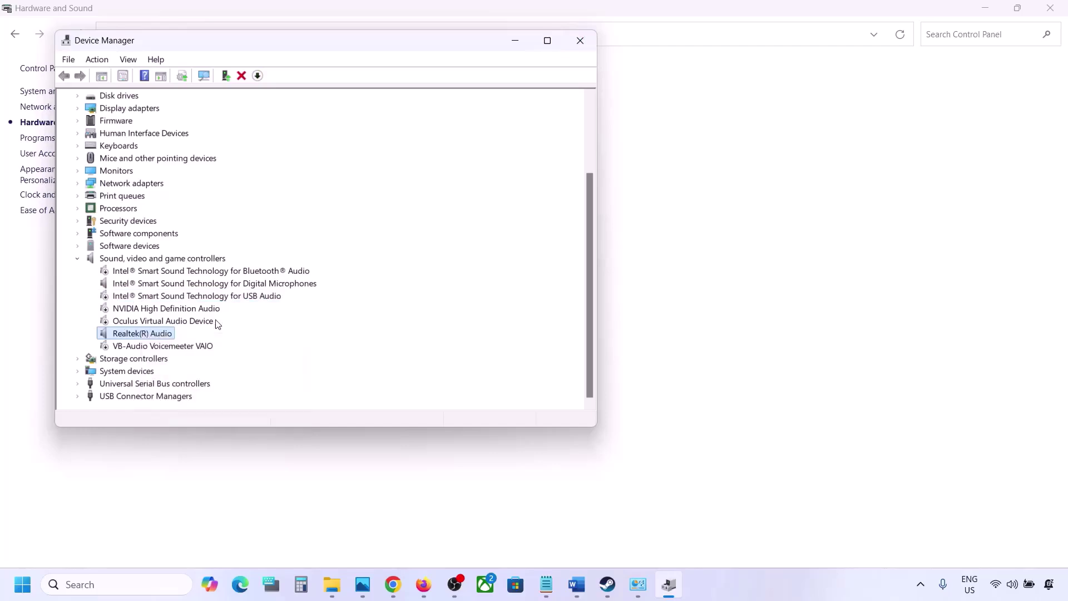
{"action": "left_click", "coordinate": [581, 44]}
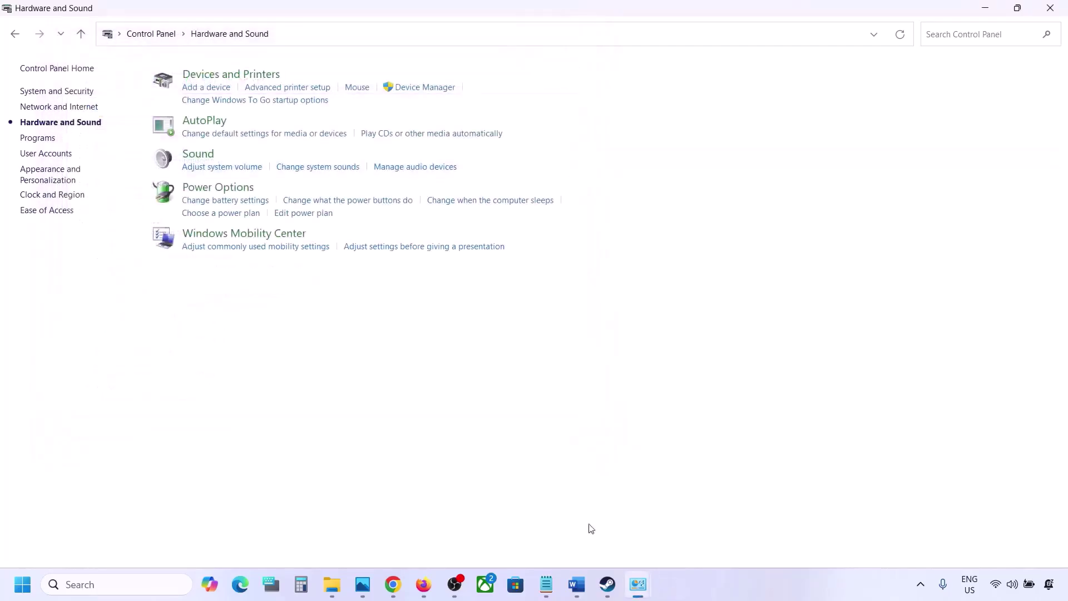
Switch to the Word checklist and copy the command shell:::{A8A91A66-3A7D-4424-8D24-04E180695C7A} under Step 8, Uncheck Handsfree Telephony
{"action": "left_click", "coordinate": [583, 586]}
{"action": "scroll", "coordinate": [459, 465], "scroll_direction": "down", "scroll_amount": 5}
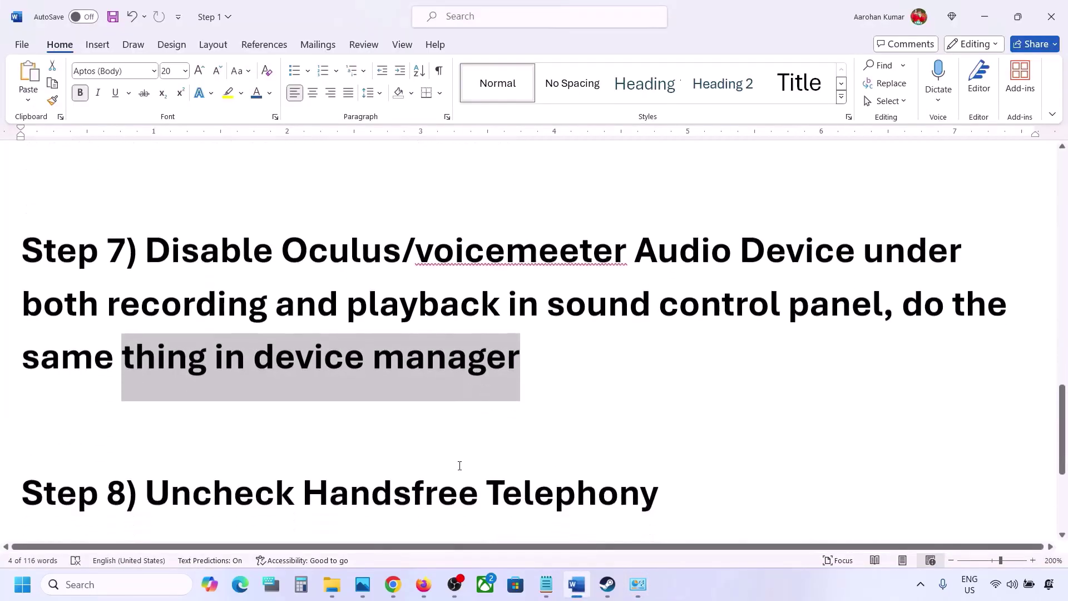
{"action": "scroll", "coordinate": [405, 453], "scroll_direction": "down", "scroll_amount": 1}
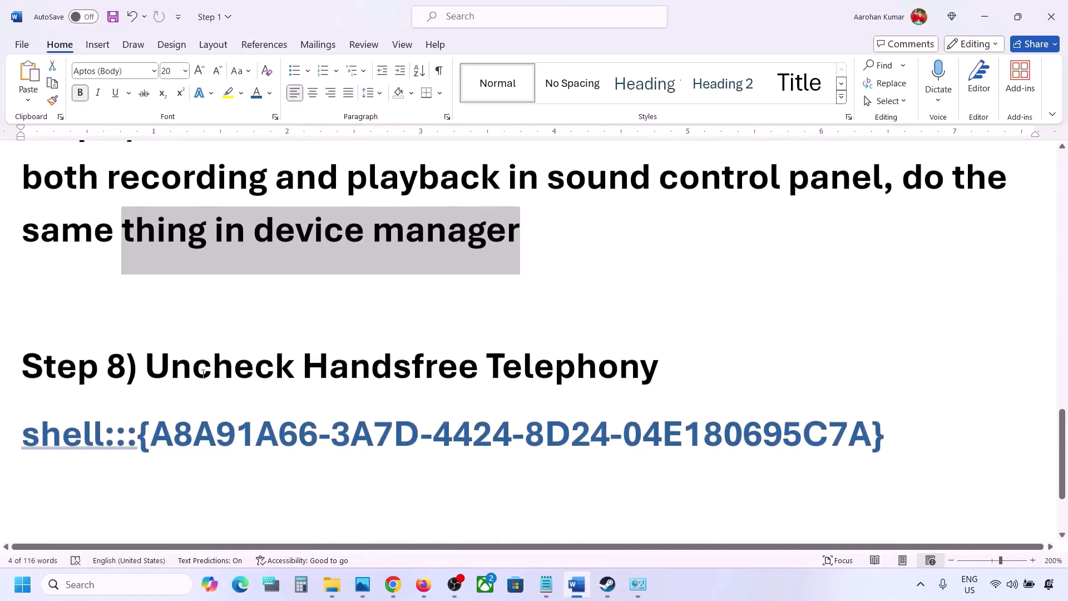
{"action": "left_click_drag", "start_coordinate": [148, 372], "coordinate": [659, 372]}
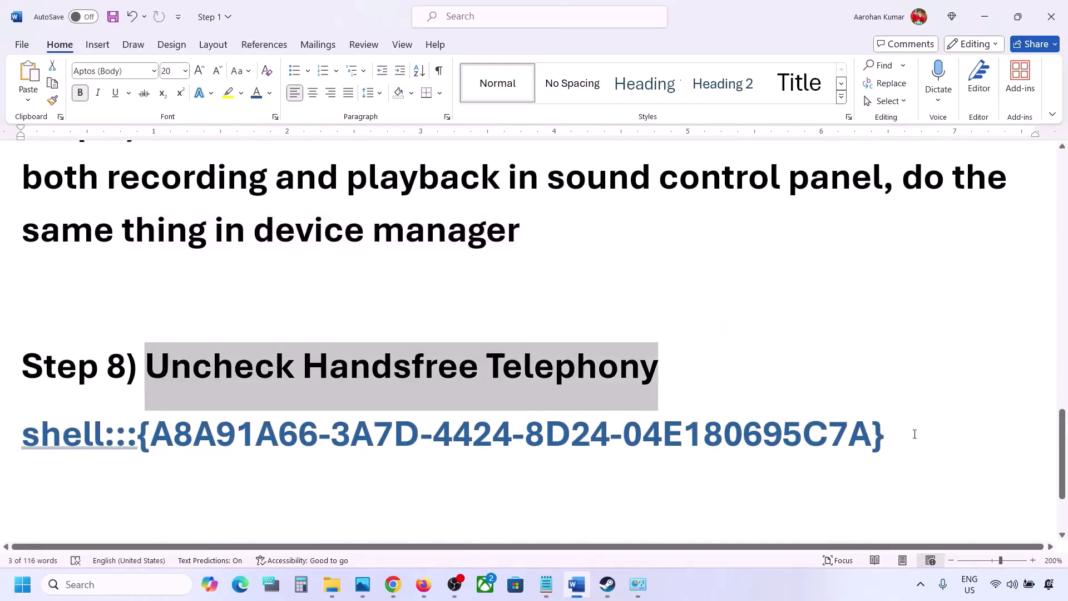
{"action": "left_click_drag", "start_coordinate": [914, 434], "coordinate": [49, 432]}
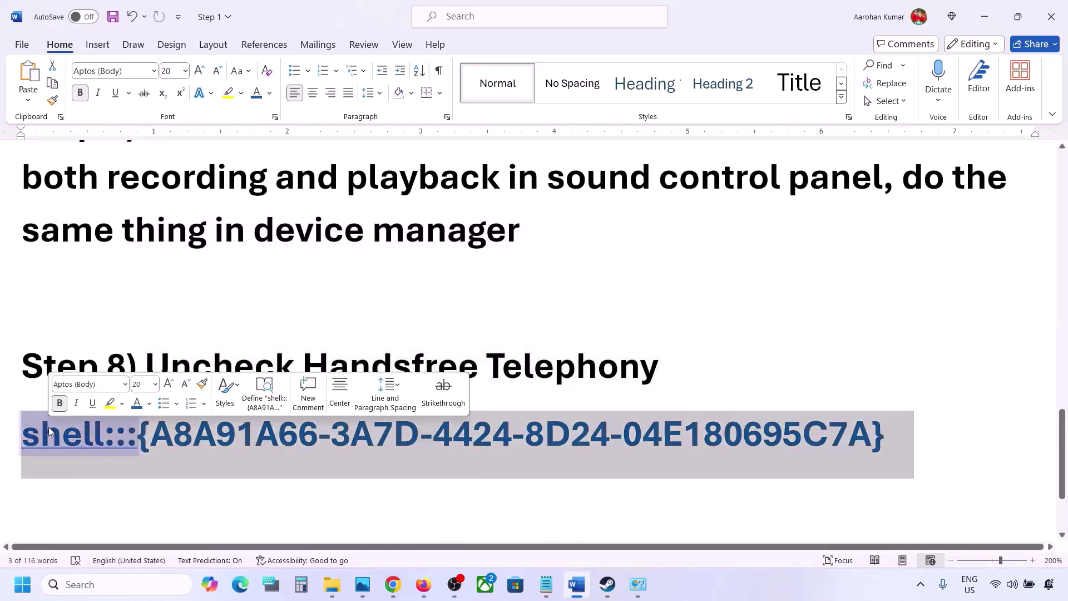
{"action": "right_click", "coordinate": [49, 431]}
{"action": "left_click", "coordinate": [83, 187]}
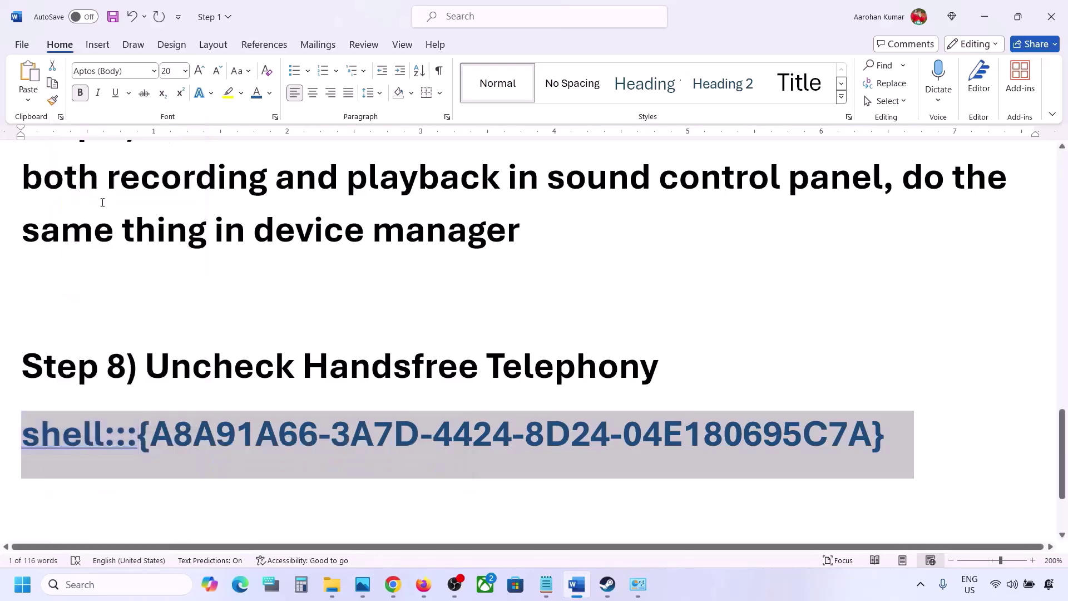
Open the Run dialog and execute the copied shell:::{A8A91A66-3A7D-4424-8D24-04E180695C7A} command to show Devices and Printers
{"action": "left_click", "coordinate": [105, 584]}
{"action": "type", "text": "run"}
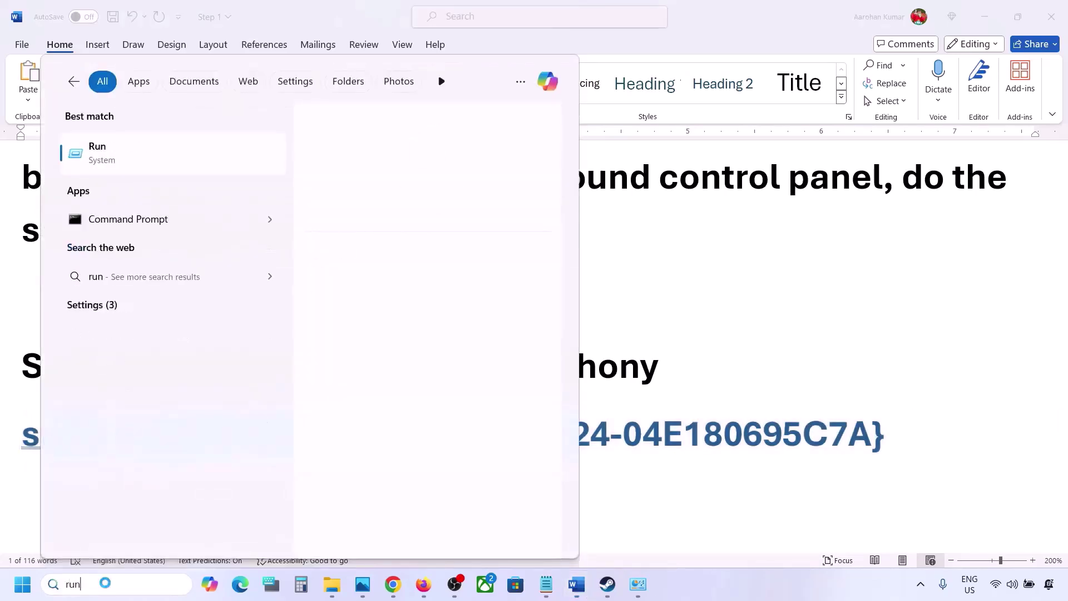
{"action": "left_click", "coordinate": [148, 162]}
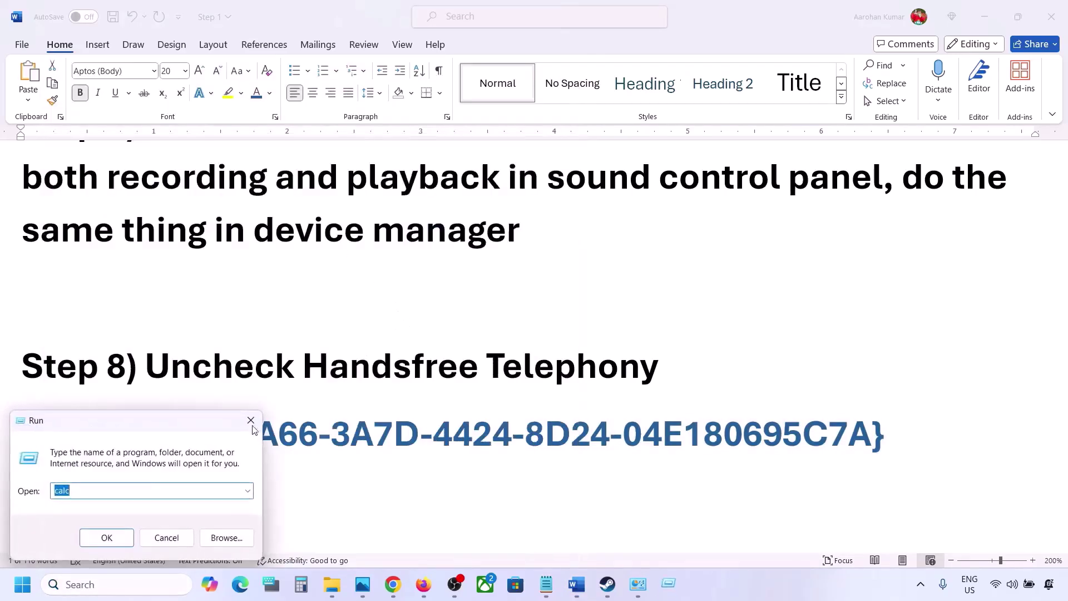
{"action": "type", "text": "v"}
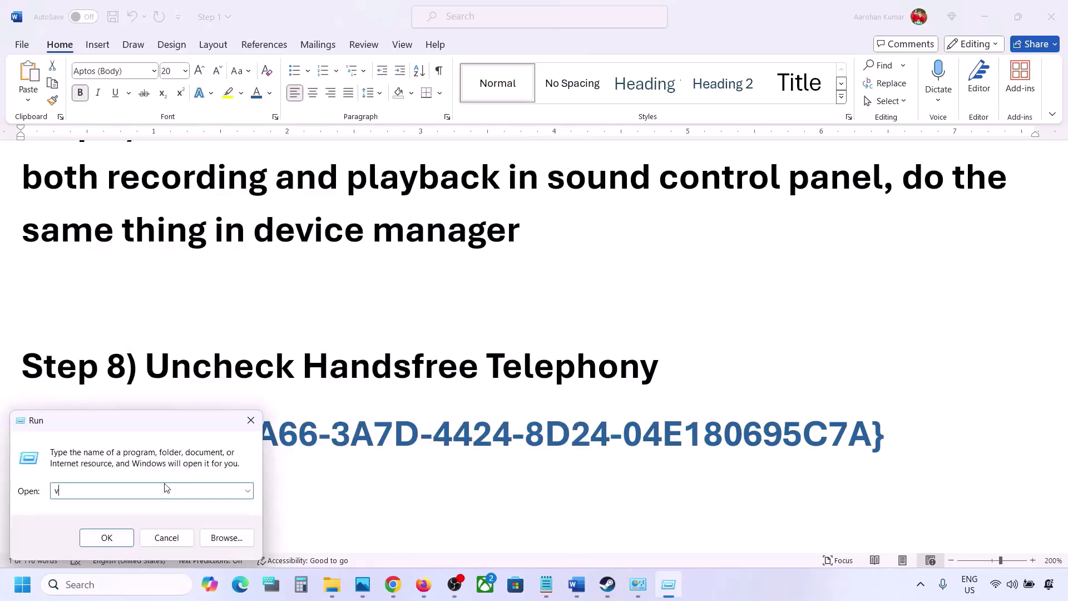
{"action": "key", "text": "ctrl+v"}
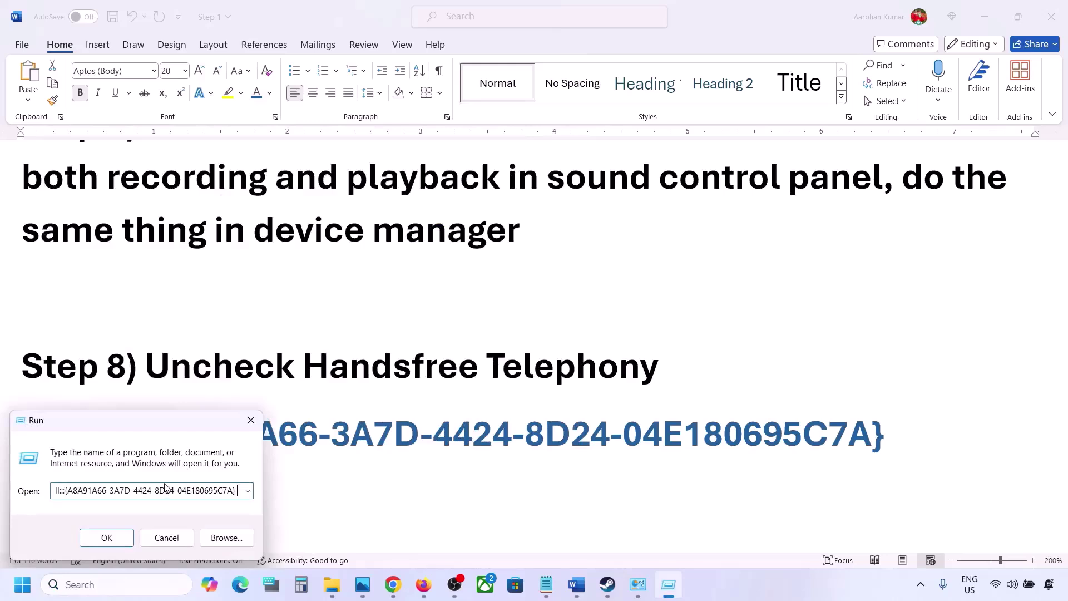
{"action": "left_click", "coordinate": [123, 544]}
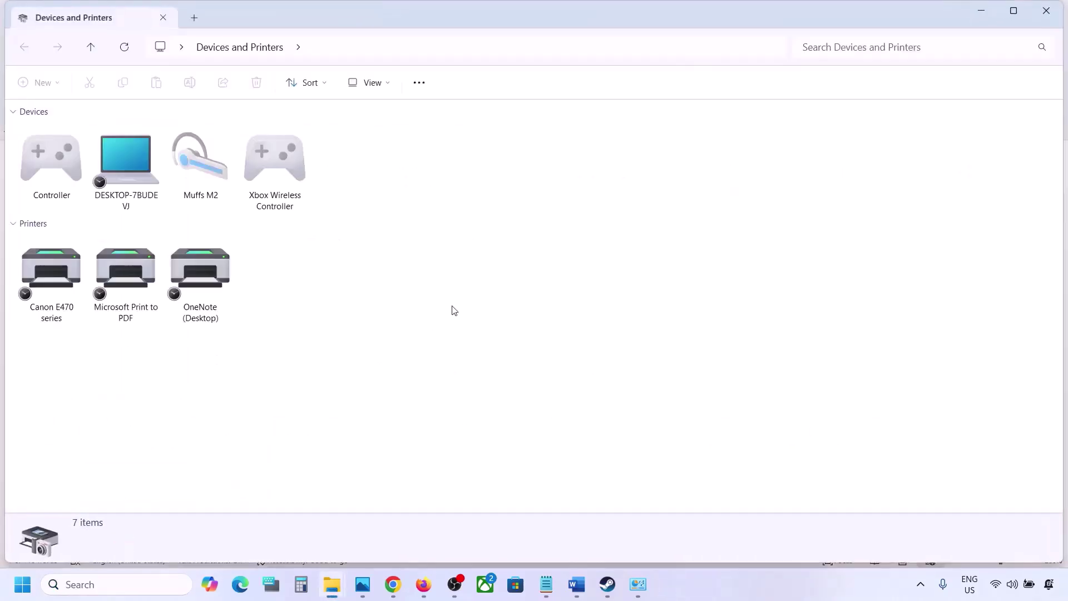
{"action": "left_click", "coordinate": [792, 583]}
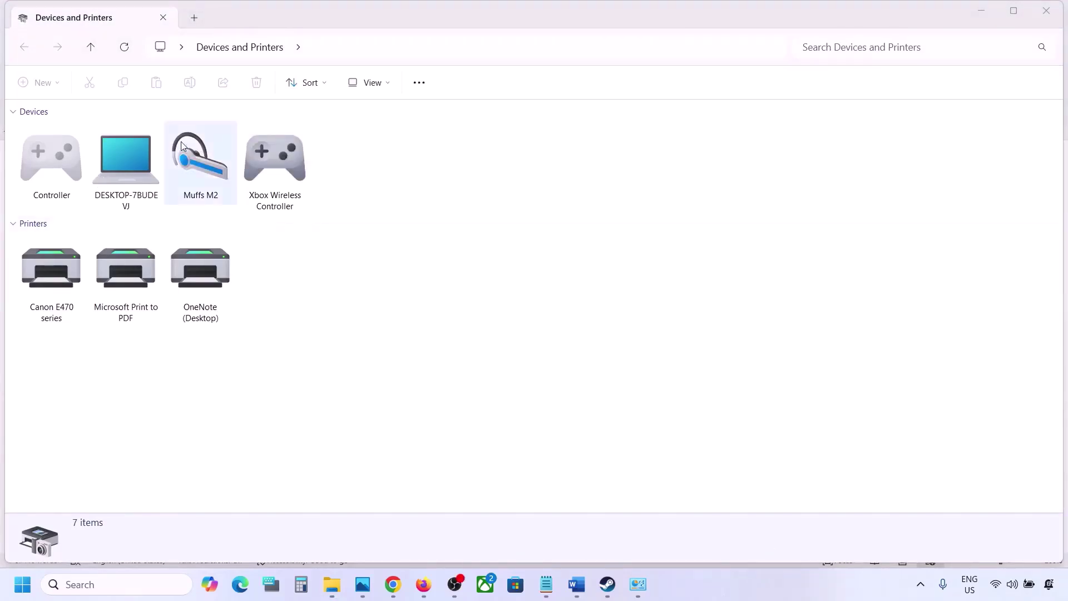
Uncheck the Handsfree Telephony Bluetooth service in the Muffs M2 headset's properties, then apply the change and close the properties
{"action": "right_click", "coordinate": [207, 162]}
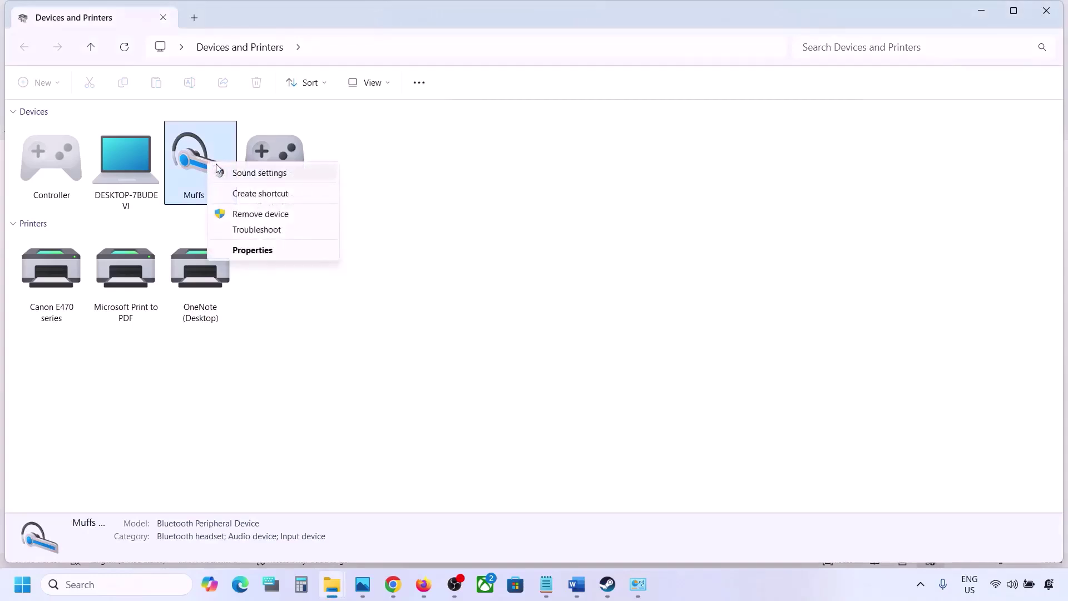
{"action": "left_click", "coordinate": [249, 250]}
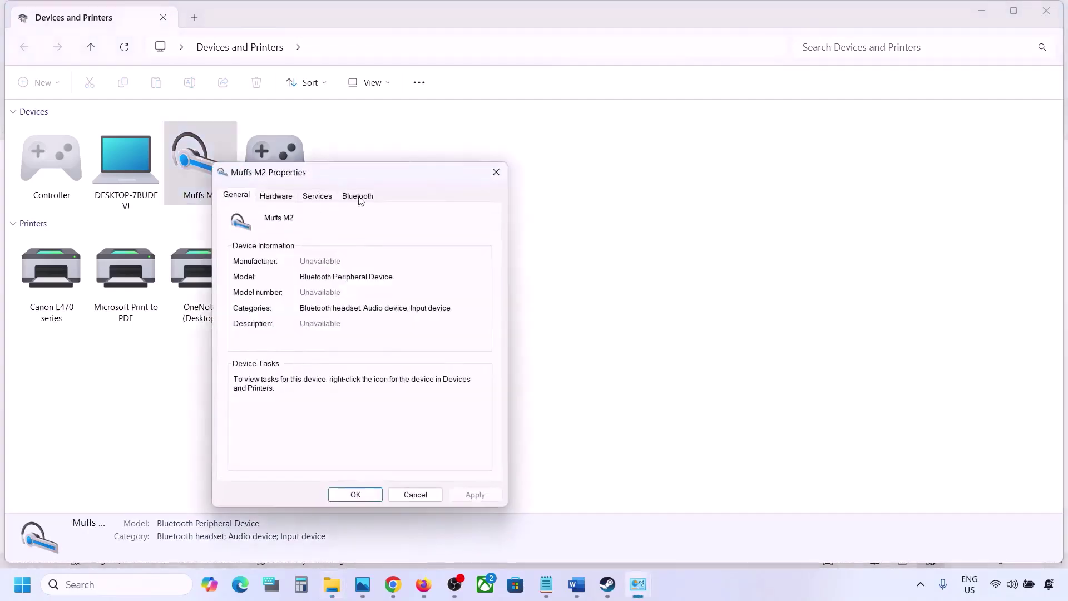
{"action": "left_click_drag", "start_coordinate": [382, 174], "coordinate": [499, 149]}
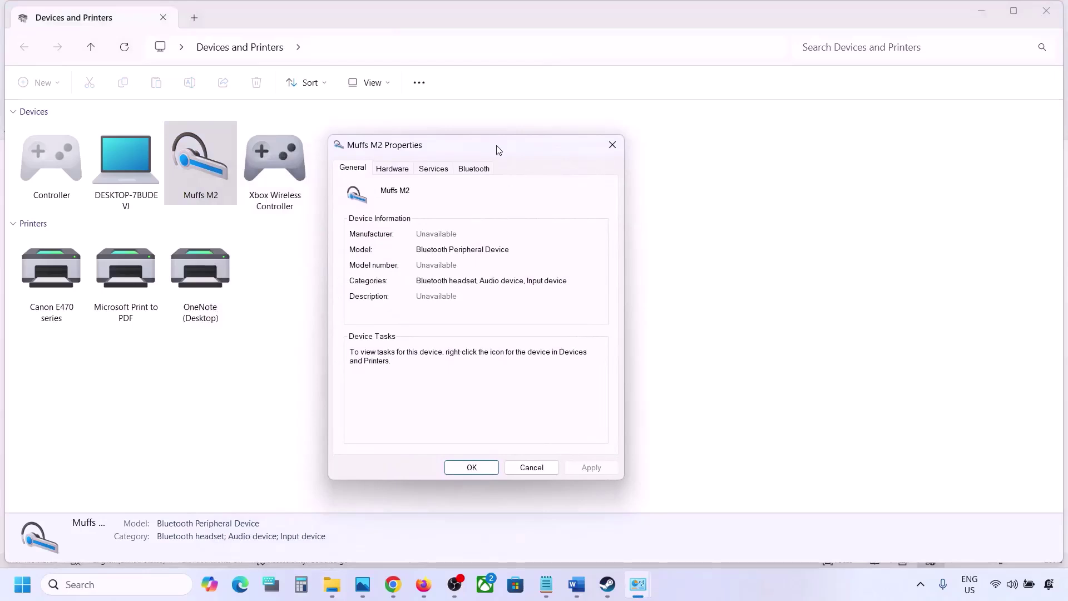
{"action": "left_click", "coordinate": [477, 171]}
{"action": "left_click", "coordinate": [444, 174]}
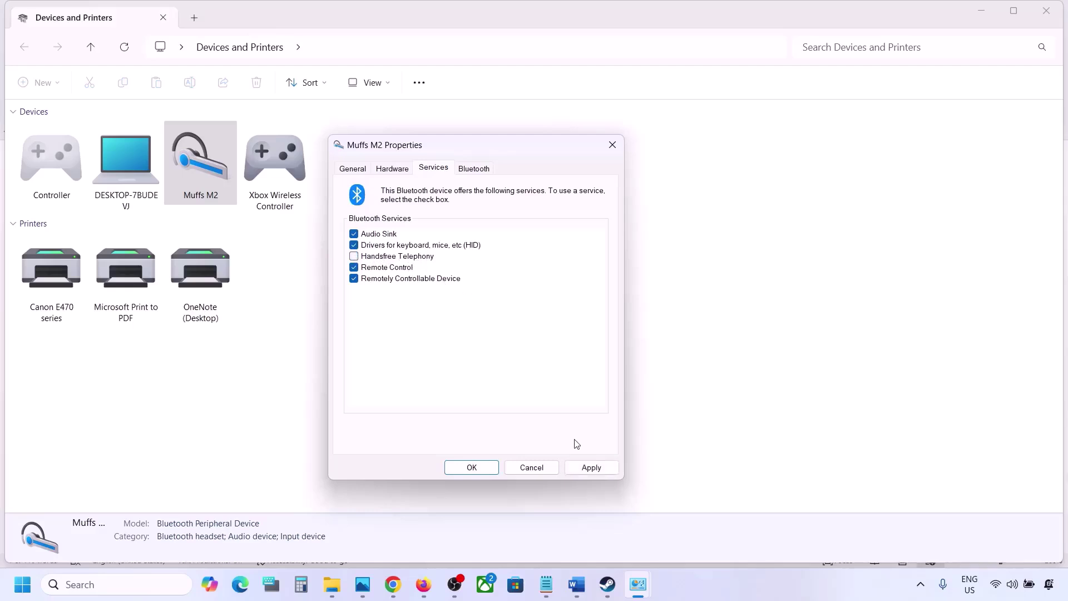
{"action": "left_click", "coordinate": [586, 467]}
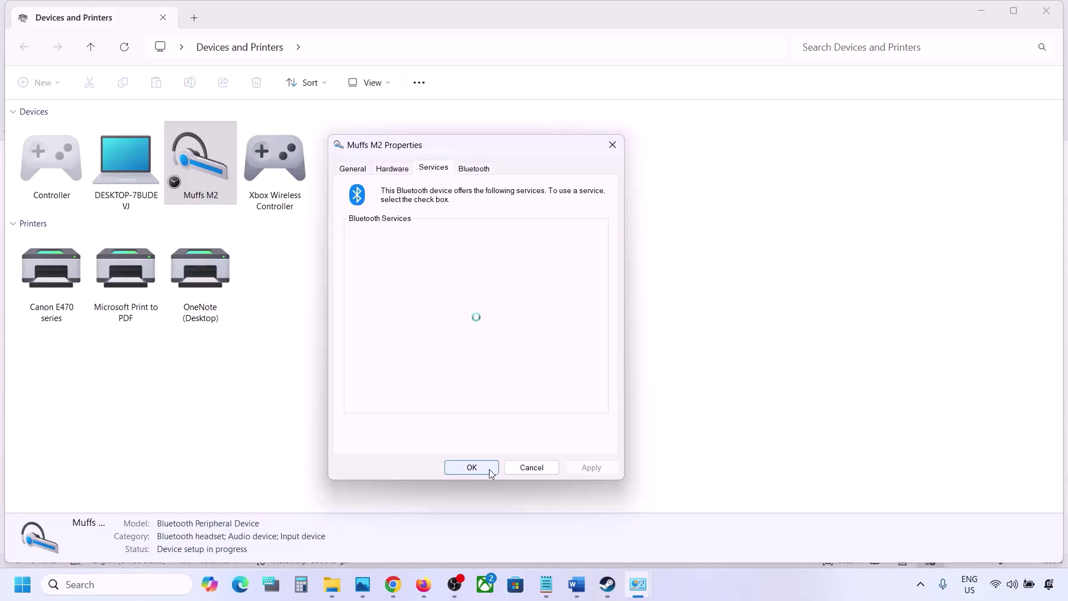
{"action": "left_click", "coordinate": [472, 467]}
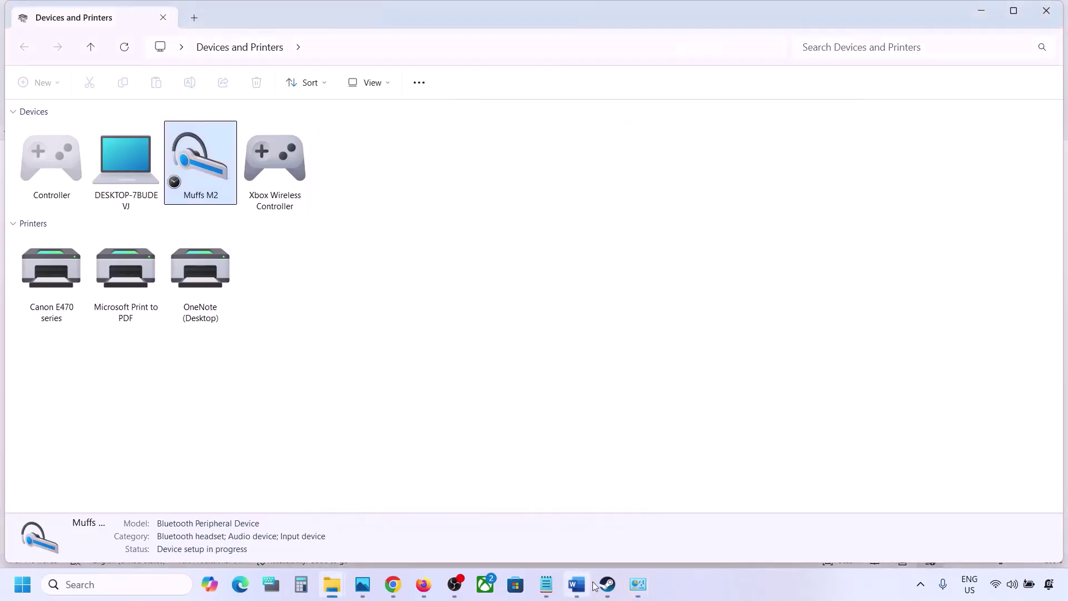
Switch back to the Word checklist and highlight the Install Audio Driver text under Step 10
{"action": "left_click", "coordinate": [608, 594]}
{"action": "left_click", "coordinate": [578, 589]}
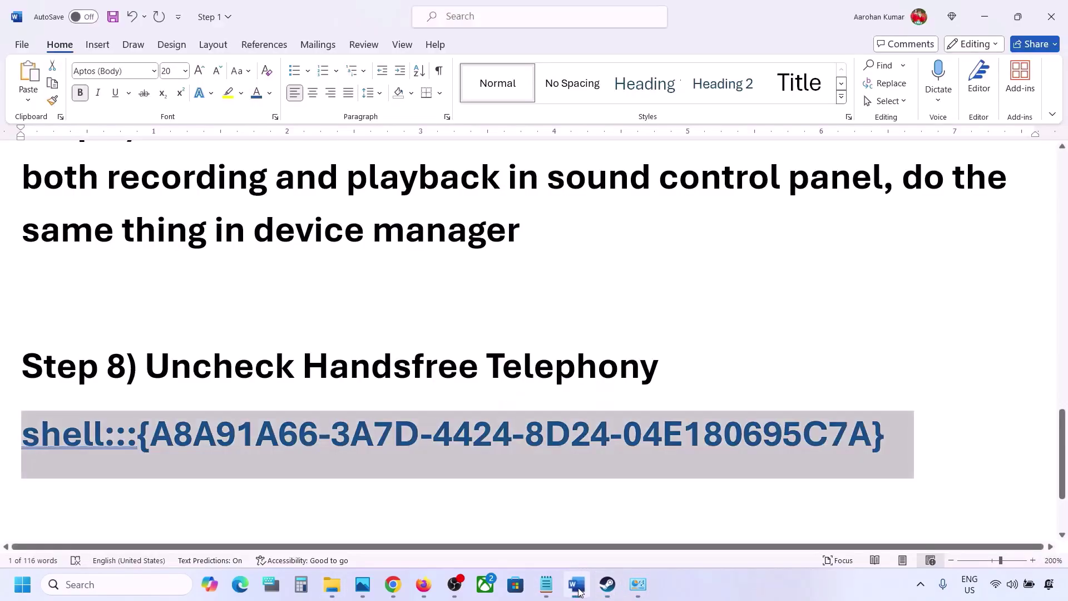
{"action": "scroll", "coordinate": [472, 399], "scroll_direction": "down", "scroll_amount": 2}
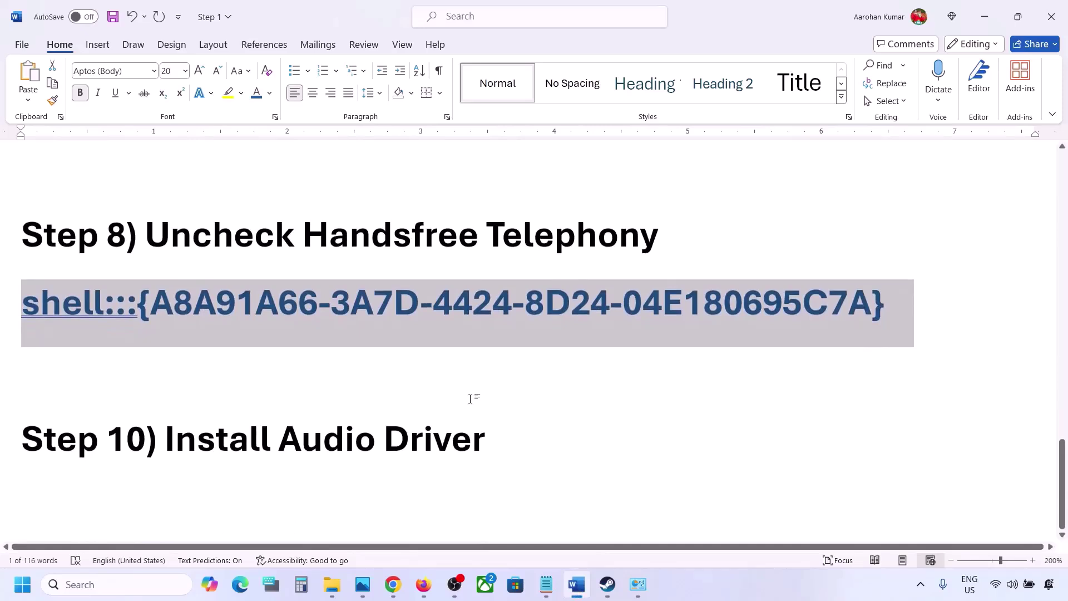
{"action": "left_click_drag", "start_coordinate": [182, 429], "coordinate": [482, 441]}
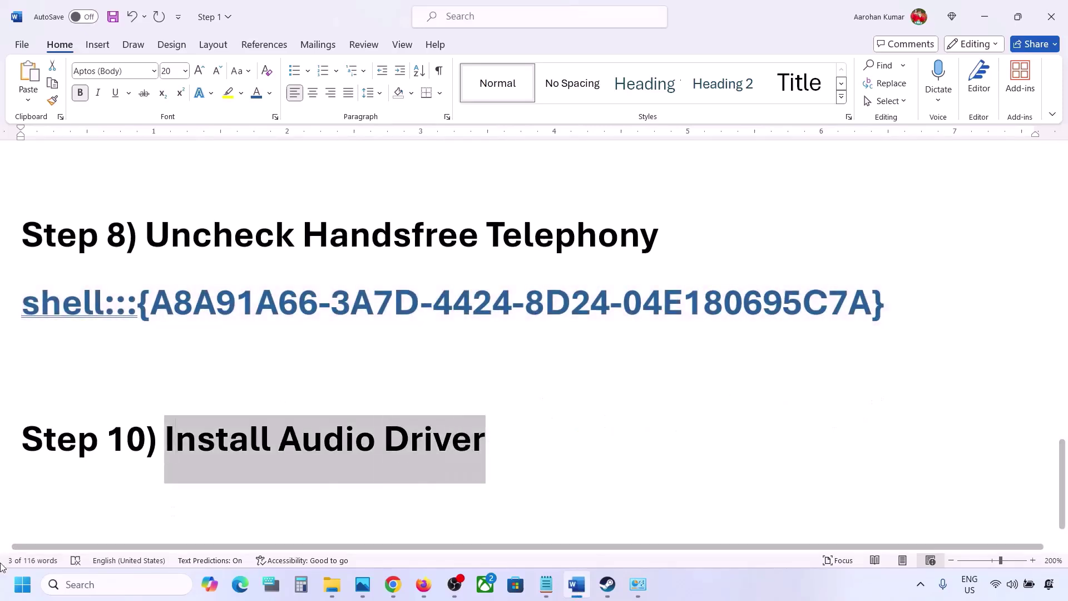
Open Device Manager and start a driver update for the Realtek(R) Audio device under Sound, video and game controllers
{"action": "right_click", "coordinate": [20, 587]}
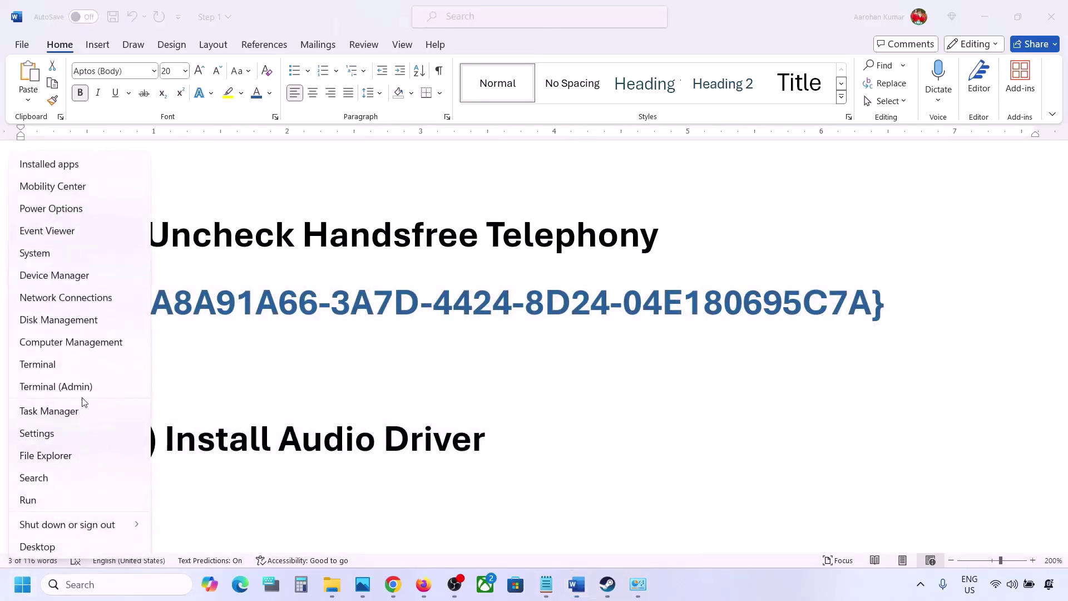
{"action": "left_click", "coordinate": [49, 274]}
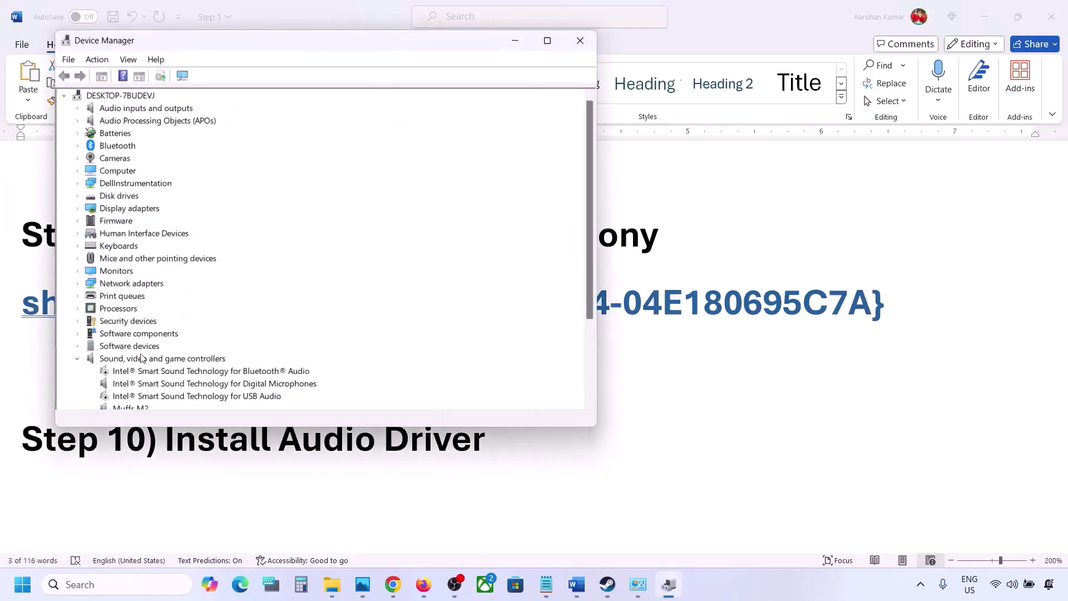
{"action": "scroll", "coordinate": [176, 365], "scroll_direction": "down", "scroll_amount": 2}
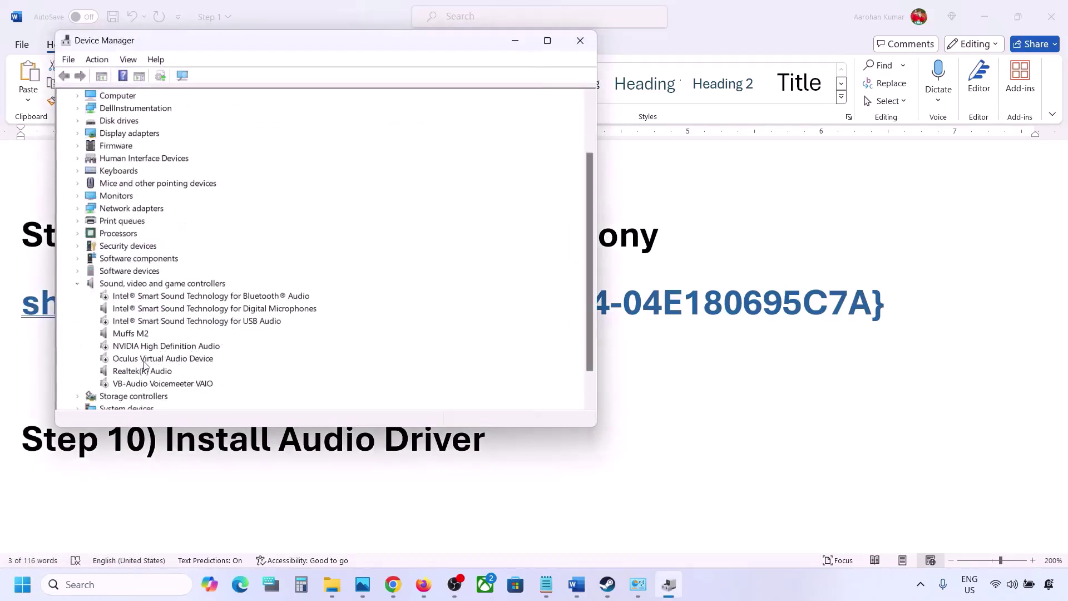
{"action": "left_click", "coordinate": [128, 377]}
{"action": "right_click", "coordinate": [132, 376]}
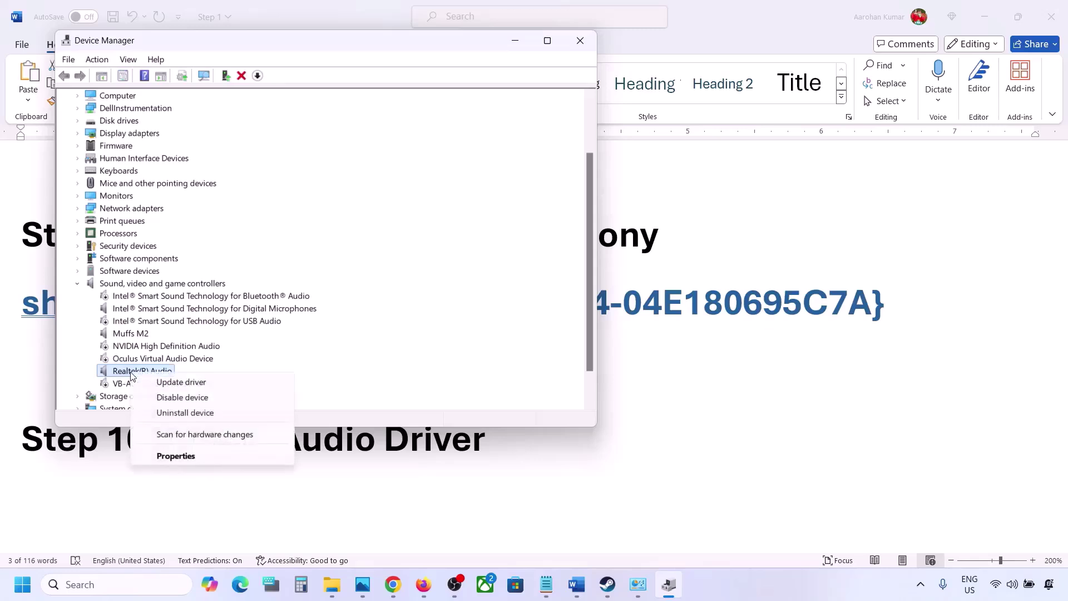
{"action": "left_click", "coordinate": [204, 384]}
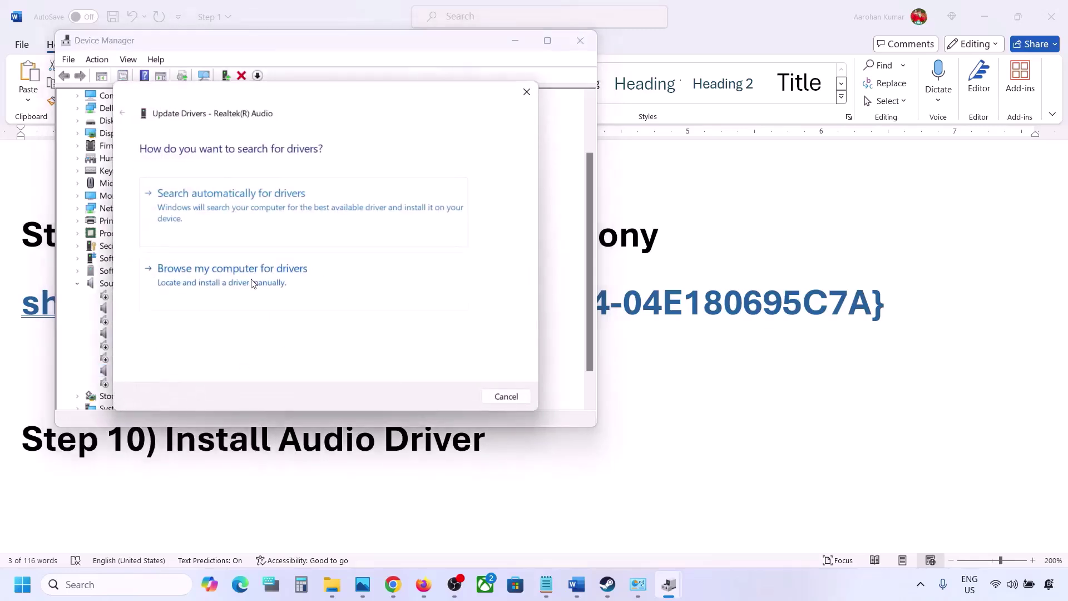
View the compatible Realtek drivers available on the computer, cancel the driver update, close Device Manager and return to the checklist
{"action": "left_click", "coordinate": [252, 281]}
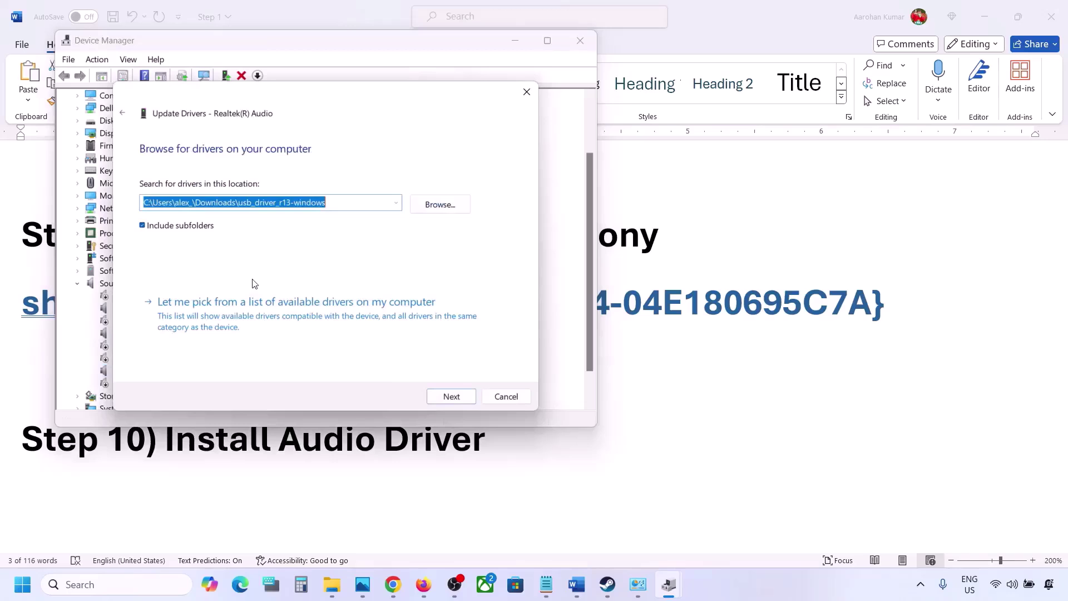
{"action": "left_click", "coordinate": [219, 320]}
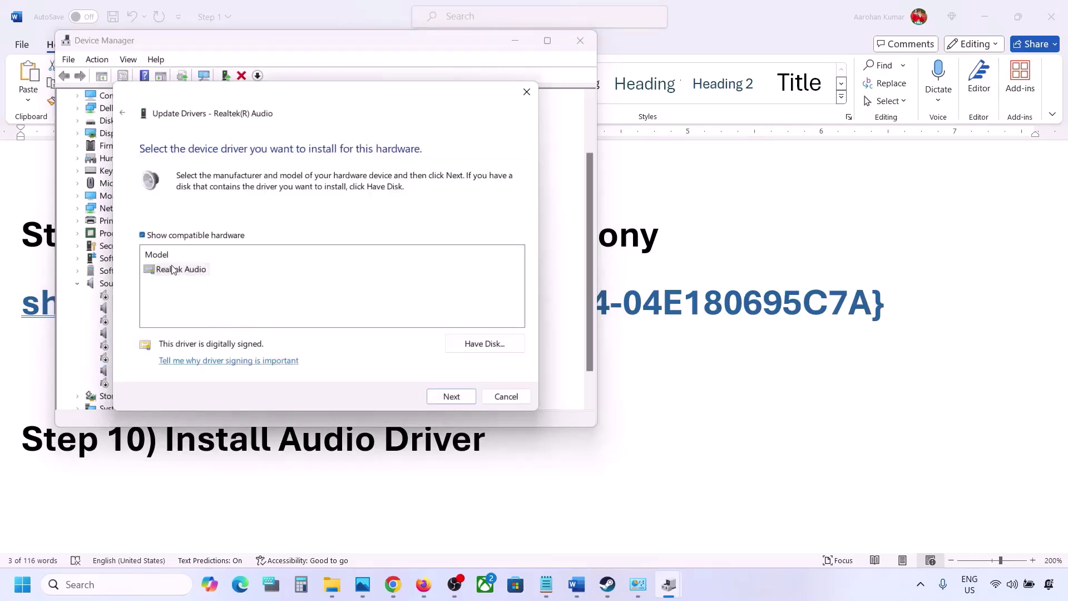
{"action": "left_click_drag", "start_coordinate": [317, 98], "coordinate": [440, 79]}
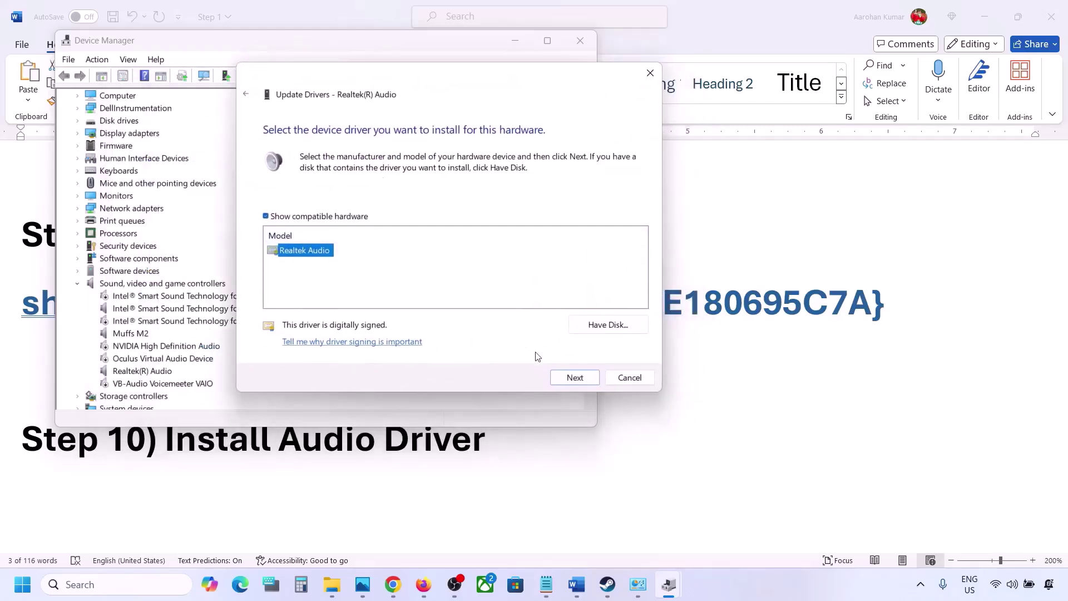
{"action": "left_click", "coordinate": [629, 378]}
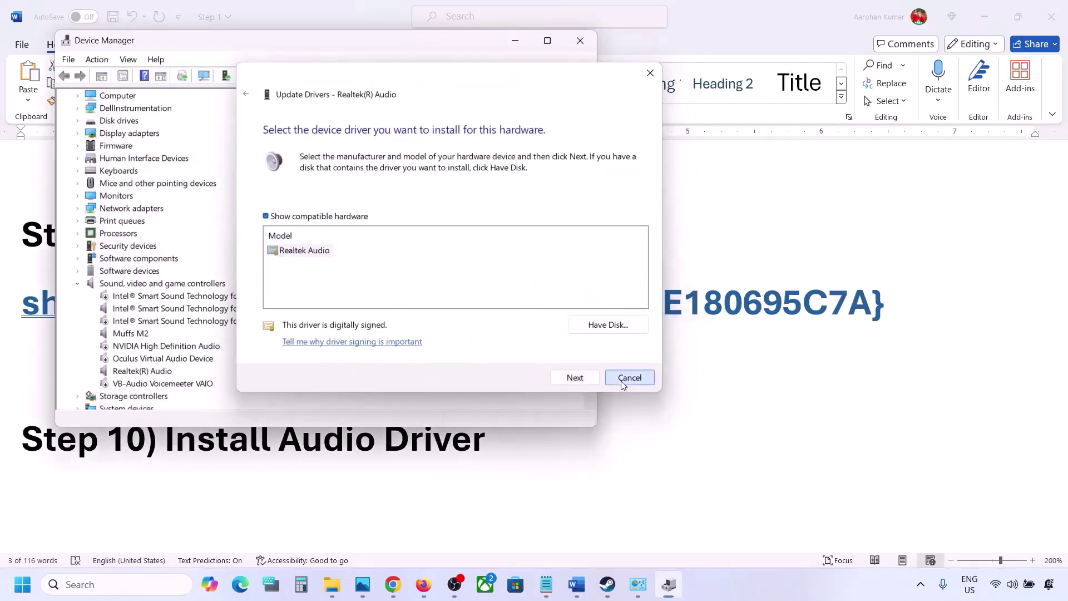
{"action": "left_click", "coordinate": [584, 40]}
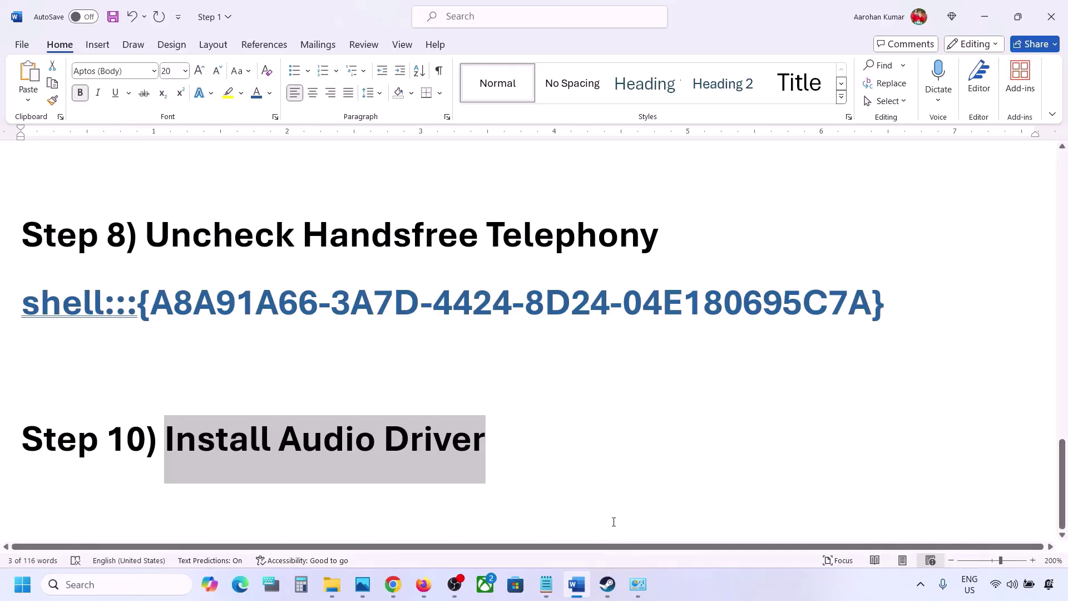
{"action": "scroll", "coordinate": [610, 416], "scroll_direction": "up", "scroll_amount": 3}
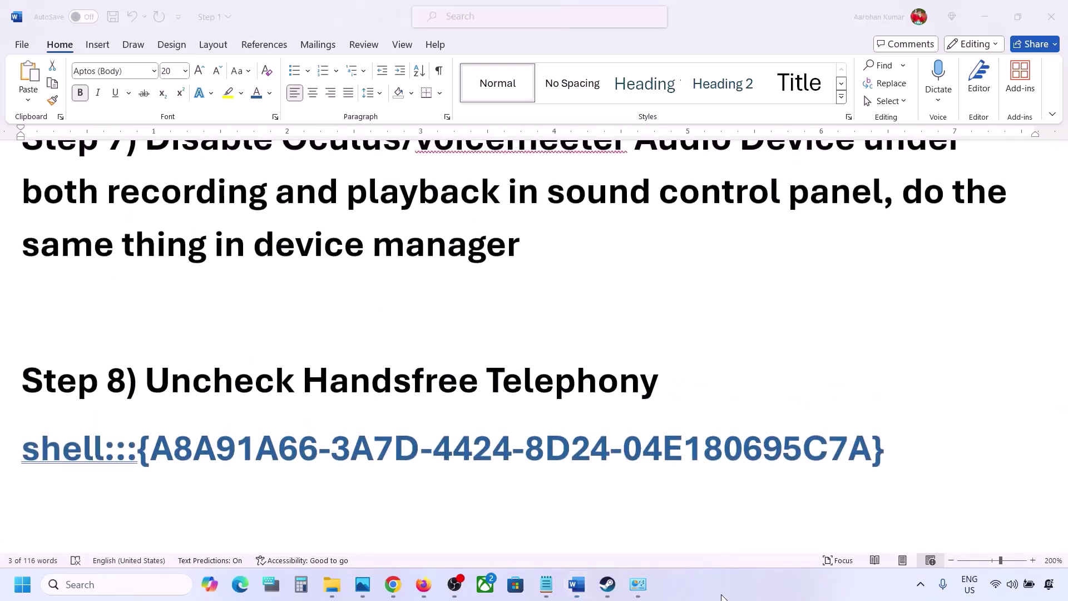